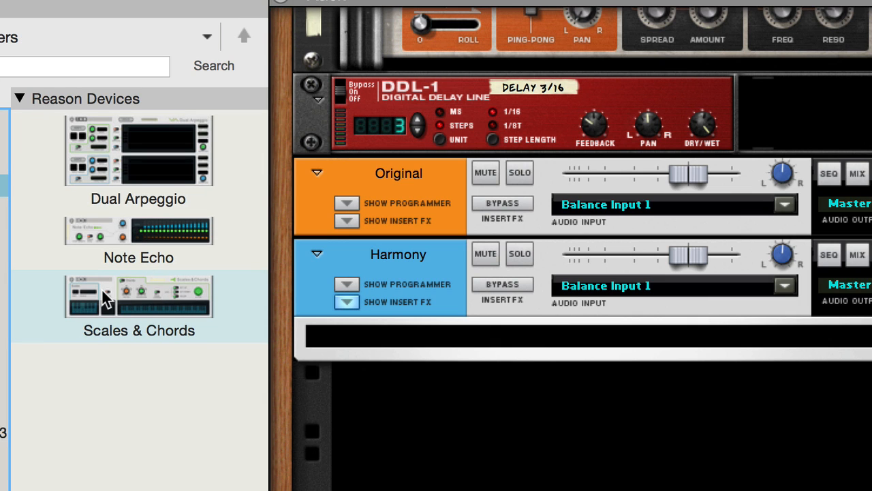
- Try to add a Scales & Chords player to the Harmony audio track and the DDL-1 delay in the rack
left_click_drag(107, 290, 435, 248)
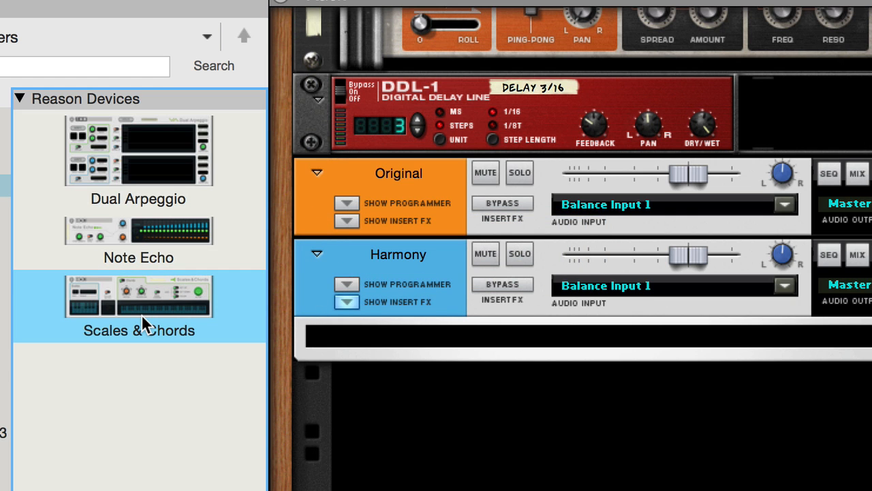
left_click_drag(125, 308, 411, 78)
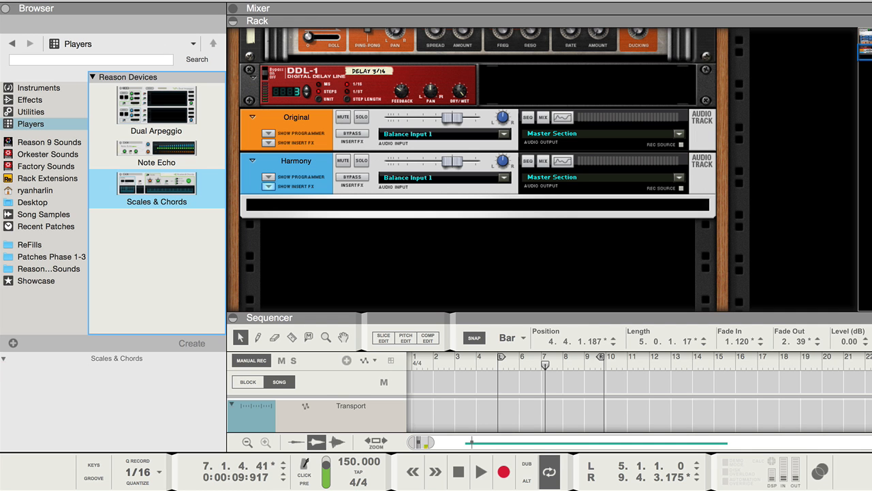
- Enlarge the sequencer area, unmute the Original audio clip and mute the Harmony clip
left_click_drag(464, 319, 465, 219)
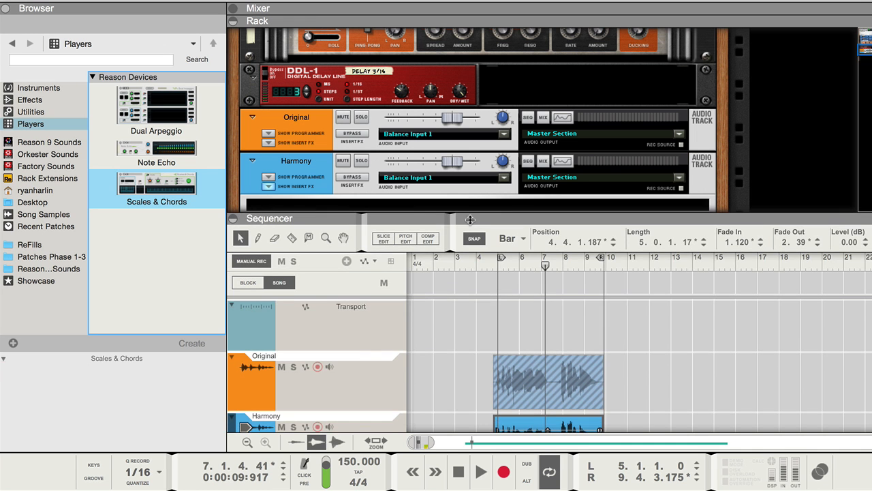
scroll(498, 330, "down", 1)
left_click(540, 361)
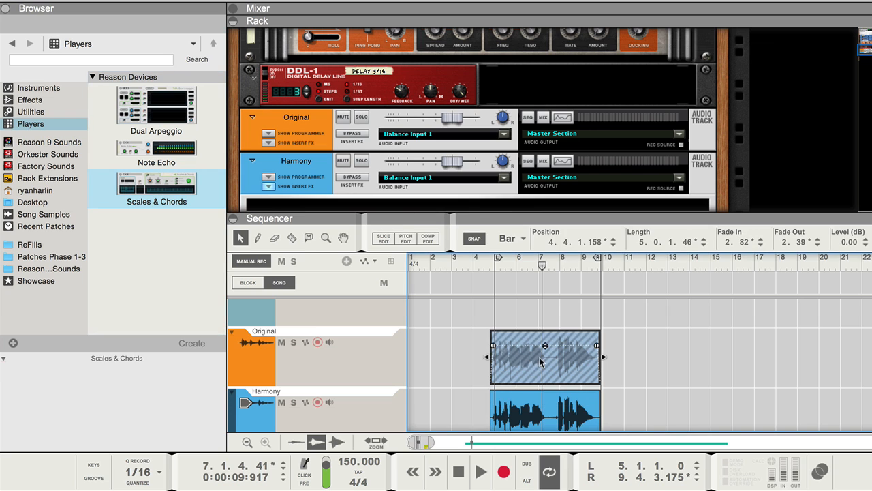
key("m")
left_click_drag(473, 404, 529, 404)
key("m")
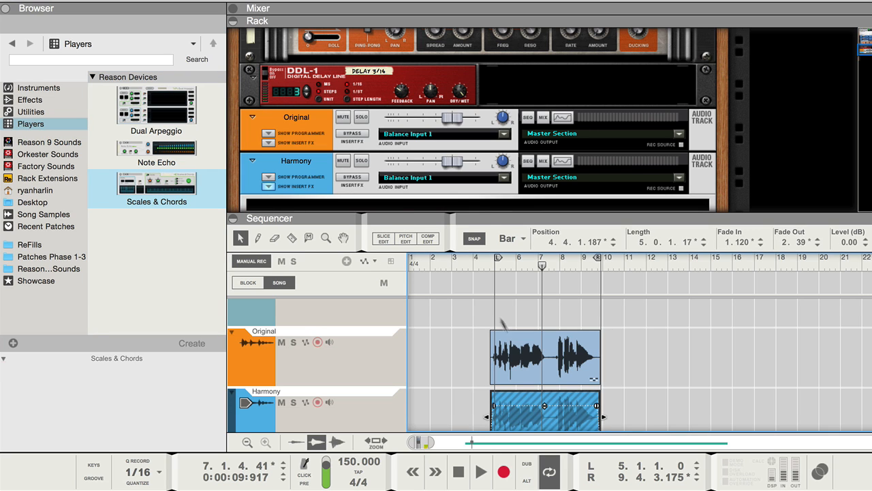
- Play back the Original vocal clip from the start of the loop at bar 5, and stop at its end
left_click(490, 272)
key("space")
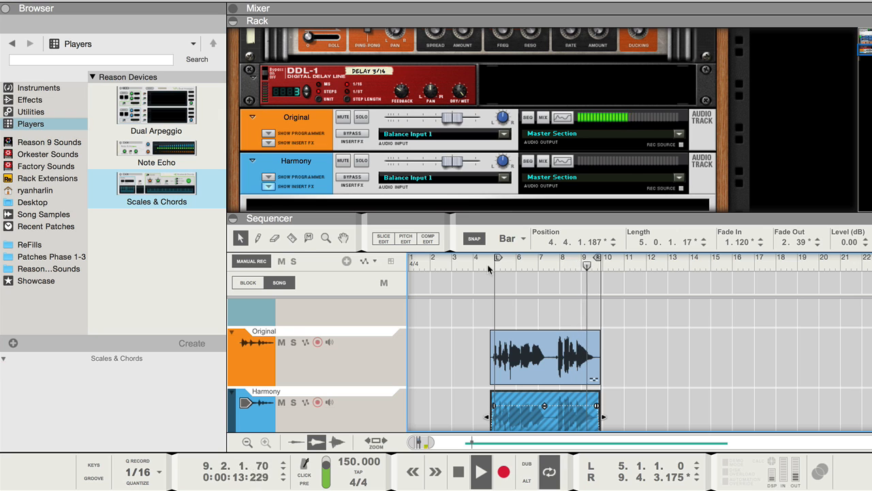
key("space")
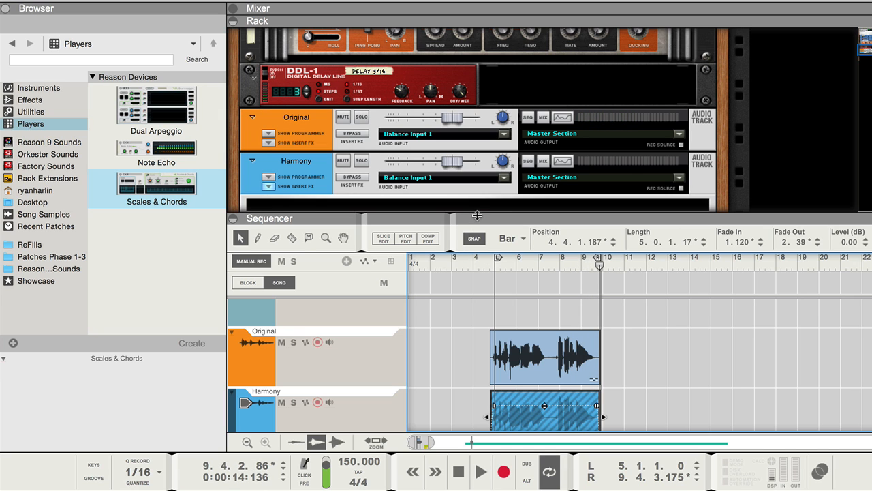
- Mute the Original audio clip and unmute the Harmony clip below it
left_click_drag(465, 317, 500, 345)
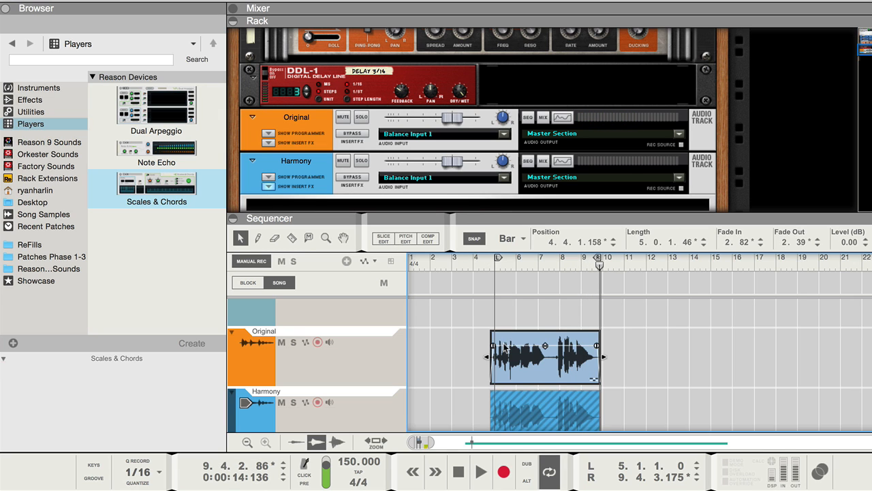
key("m")
left_click_drag(465, 400, 512, 406)
key("m")
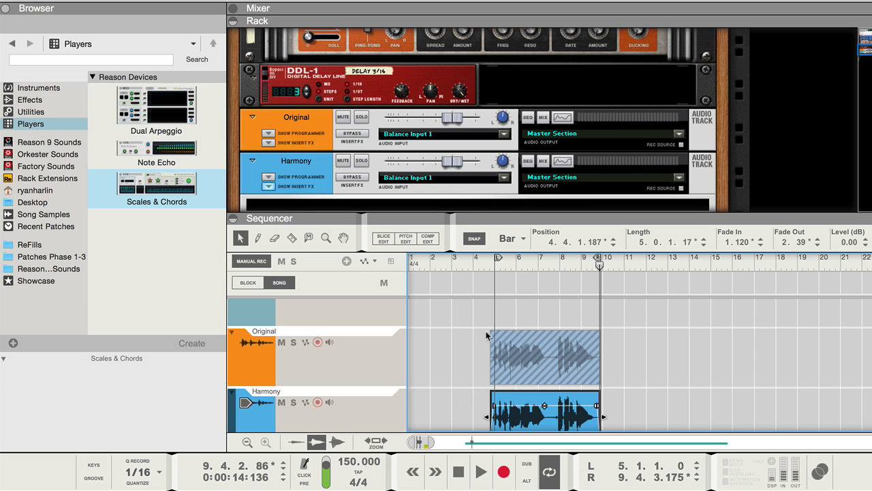
- Play back the Harmony clip from the start of the loop at bar 5
left_click(484, 272)
key("space")
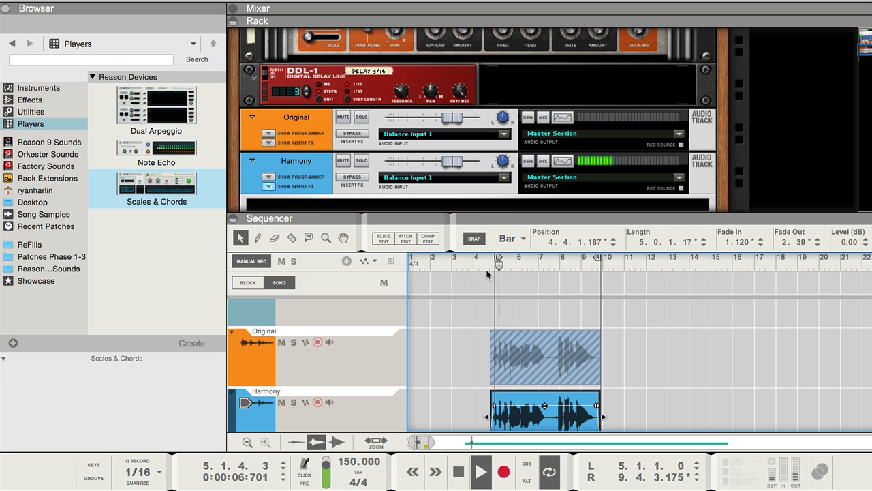
scroll(487, 272, "down", 1)
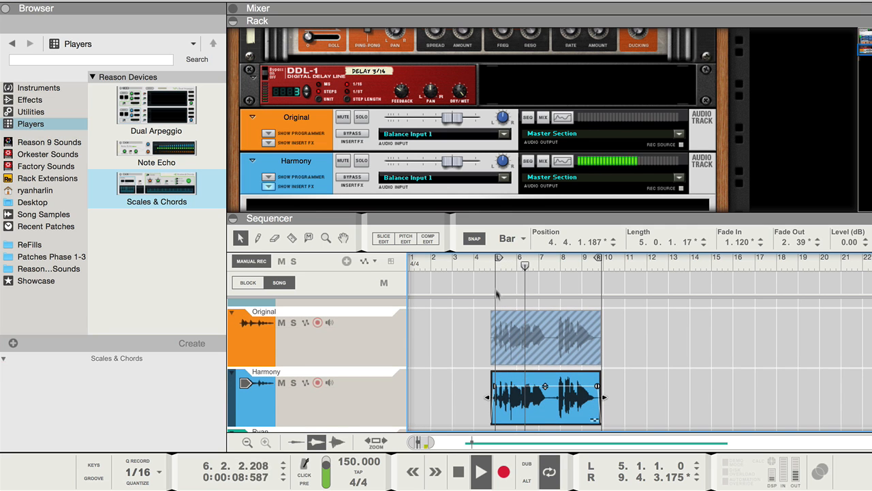
- Add a Neptune Pitch Adjuster from the effects devices to the Harmony track's insert FX
scroll(432, 148, "down", 2)
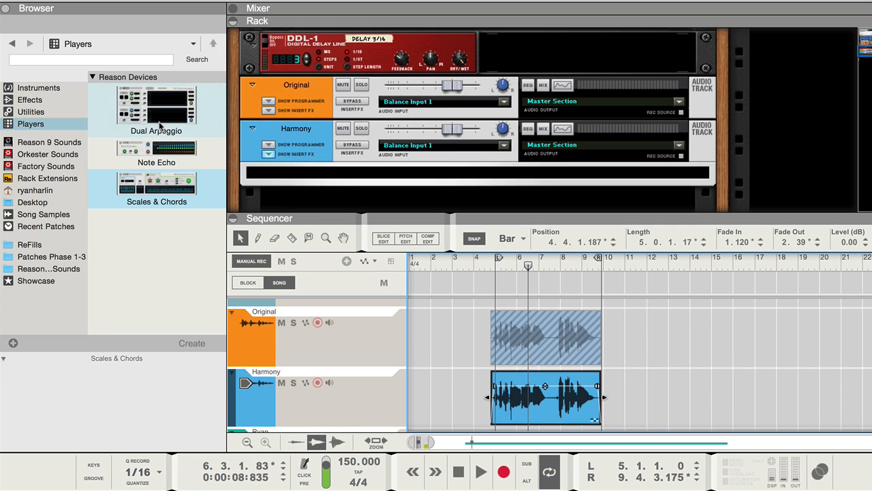
left_click(30, 99)
scroll(195, 230, "down", 5)
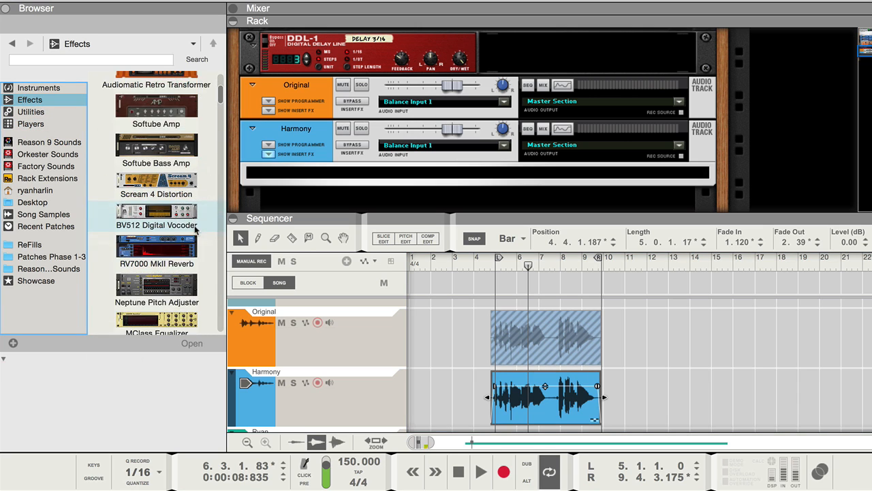
left_click_drag(158, 233, 398, 151)
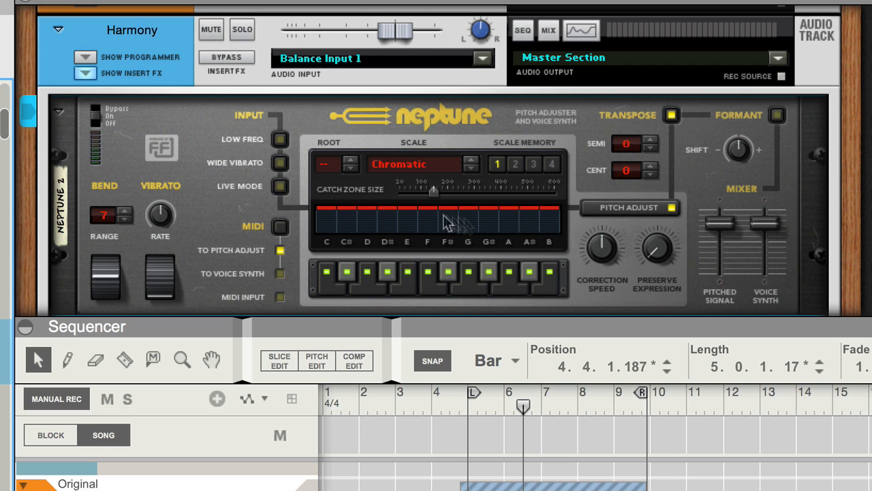
- Enlarge the rack area and play back the Harmony clip through the Neptune device
left_click_drag(532, 330, 533, 411)
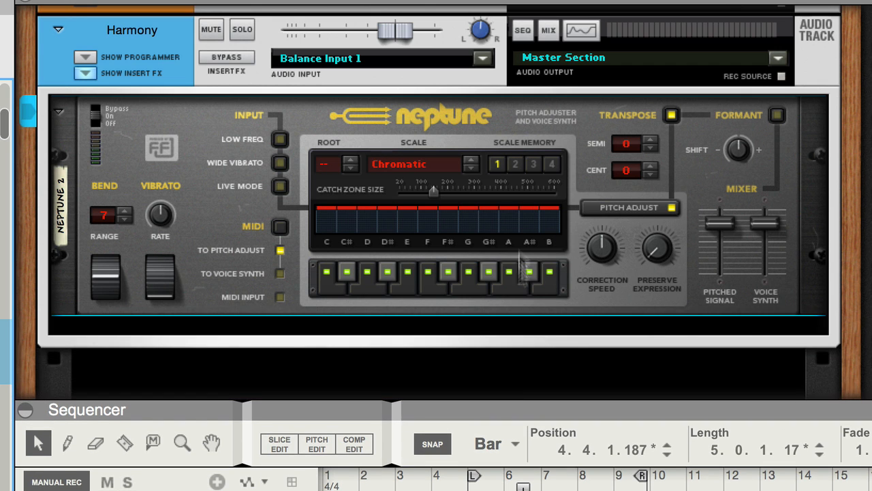
scroll(518, 236, "up", 2)
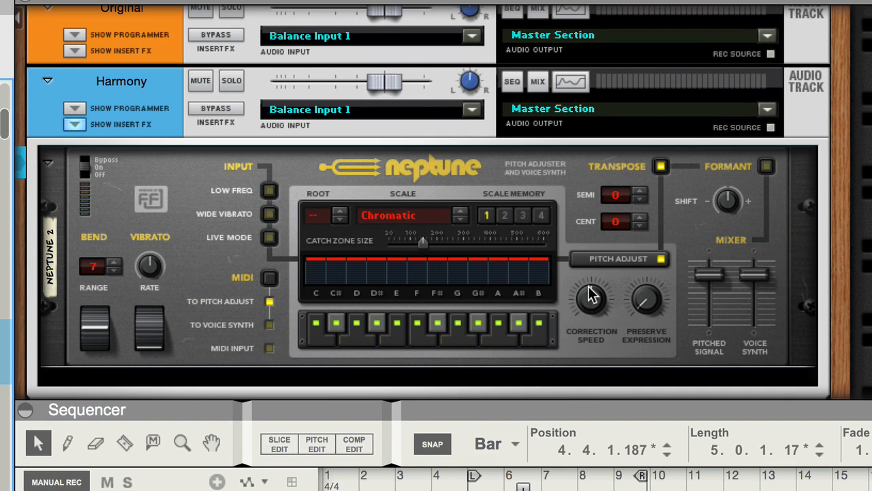
key("space")
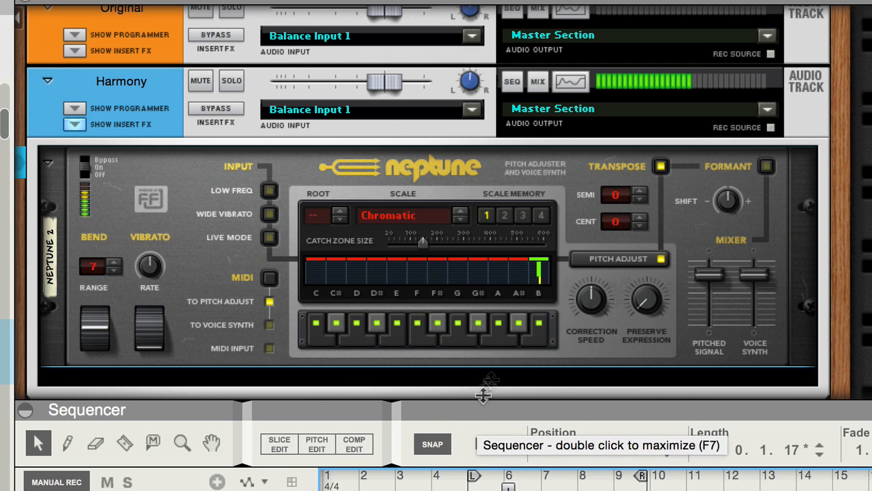
key("space")
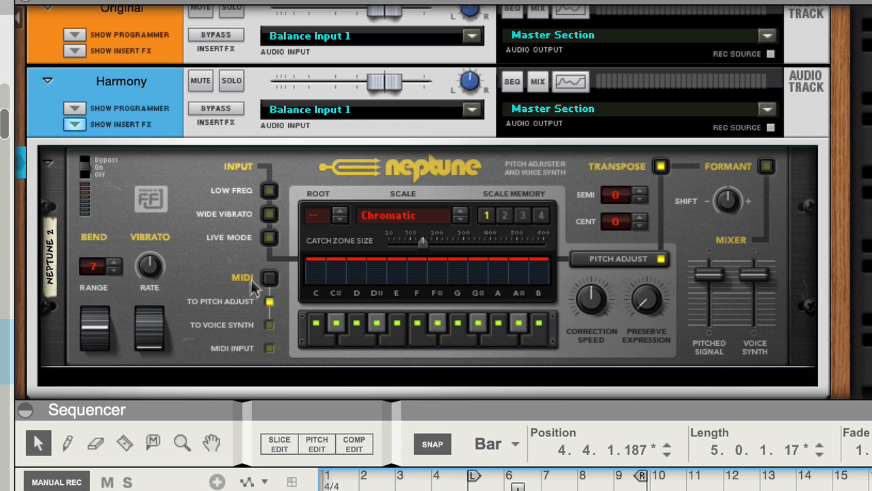
- Route Neptune's MIDI to its voice synth and create a sequencer track for Neptune 2
left_click(270, 301)
left_click(269, 324)
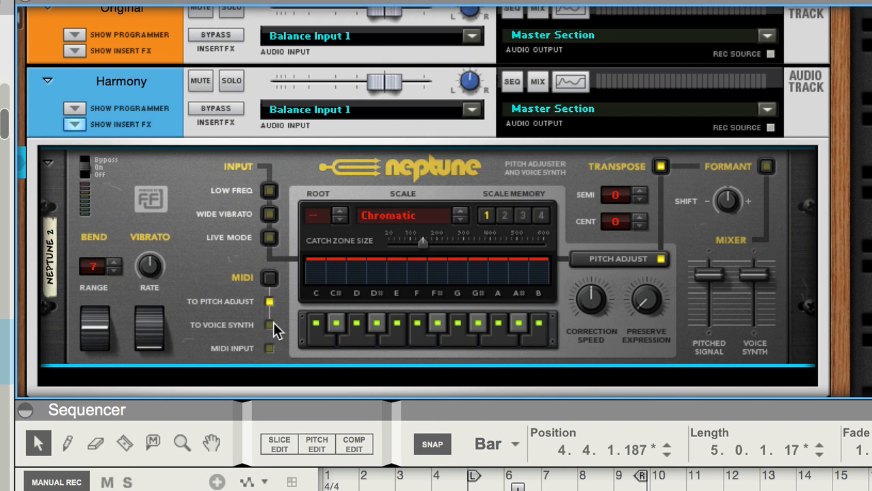
right_click(230, 289)
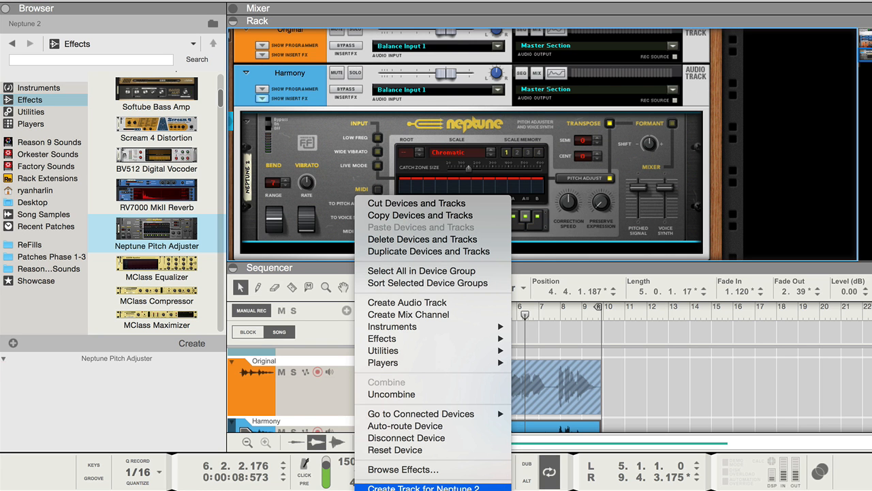
left_click(399, 487)
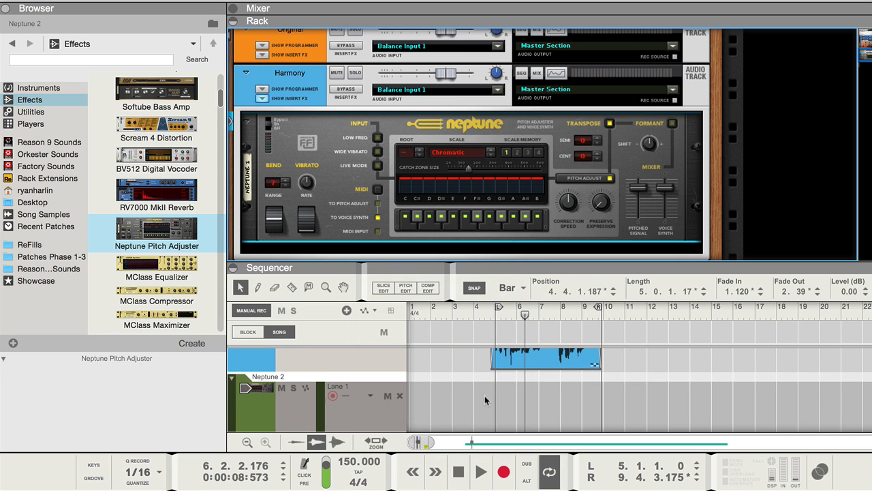
- Draw a clip from bar 4 on the Neptune 2 lane and open it in an enlarged note editor
left_click_drag(484, 396, 633, 394)
double_click(582, 403)
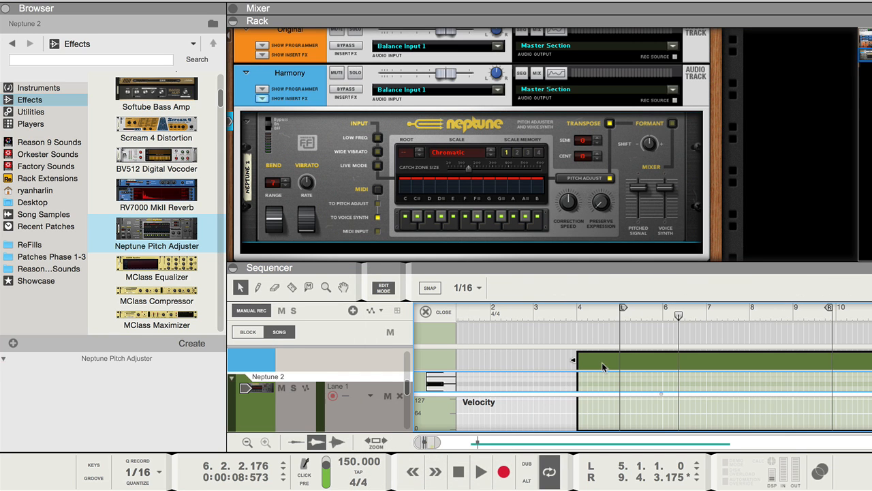
left_click_drag(567, 271, 582, 110)
- Draw four overlapping notes of different pitches near the start of the Neptune 2 clip
key("w")
left_click_drag(582, 283, 614, 283)
left_click_drag(595, 301, 595, 301)
left_click_drag(383, 265, 454, 265)
left_click_drag(382, 197, 436, 197)
mouse_move(379, 245)
left_mouse_down()
mouse_move(406, 235)
mouse_move(463, 245)
left_mouse_up()
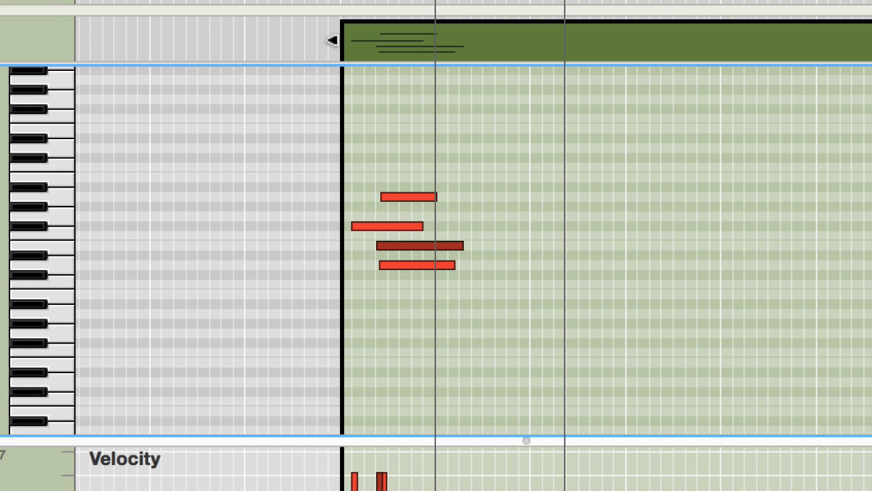
- Move the four notes together to the loop start around bar 5, and play them back with the vocal
key("q")
left_click_drag(344, 154, 514, 318)
left_click_drag(423, 265, 495, 267)
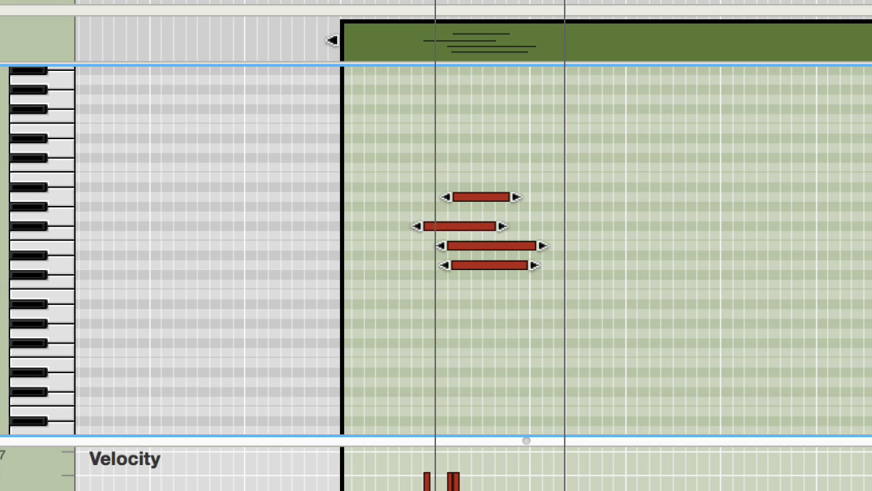
key("space")
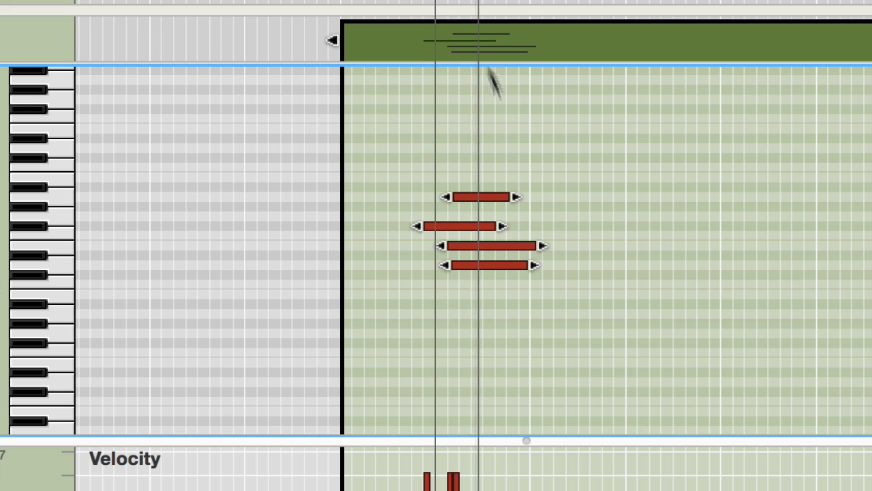
key("space")
- Delete the drawn harmony notes and remove the Neptune 2 track from the sequencer
left_click(483, 292)
key("super+a")
key("Delete")
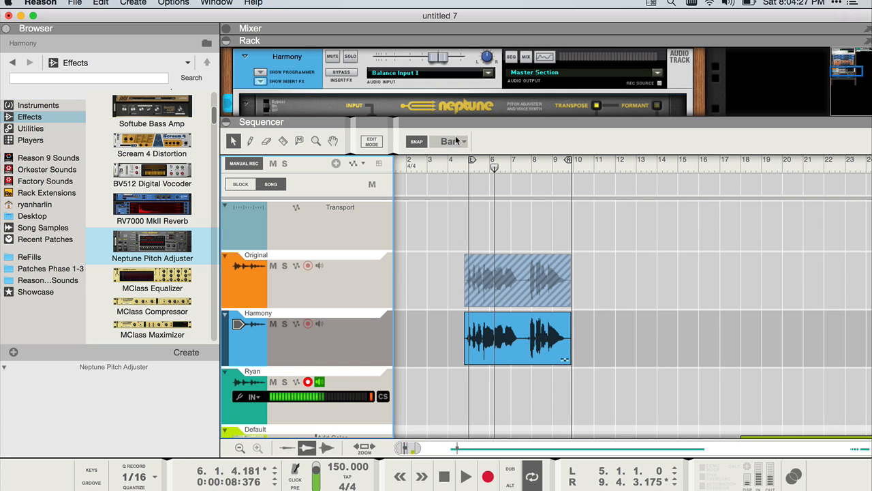
- Try to add a Scales & Chords player to the Neptune 2 device inside the Harmony track's insert FX
left_click_drag(454, 123, 438, 266)
scroll(437, 237, "down", 1)
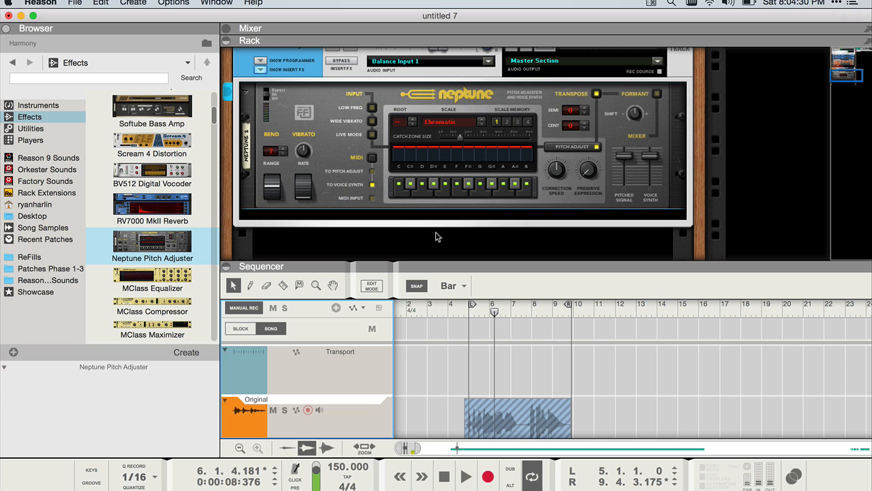
left_click(41, 140)
left_click_drag(152, 196, 373, 94)
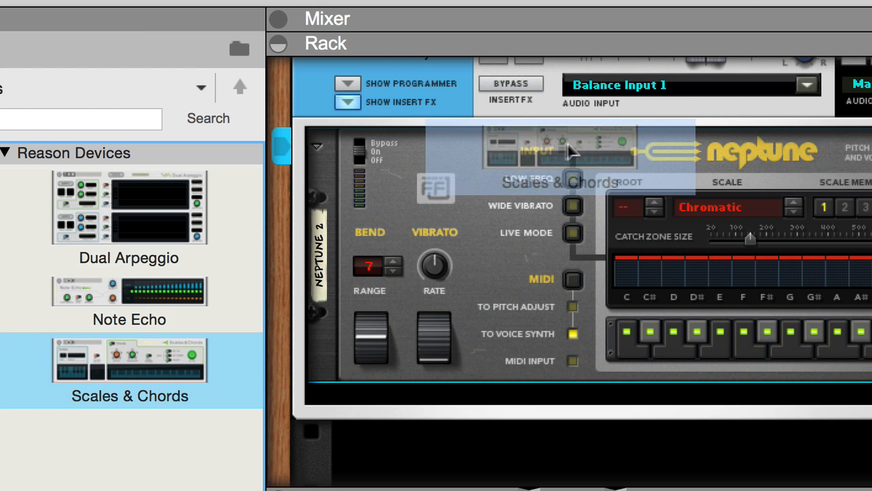
left_click_drag(572, 151, 552, 149)
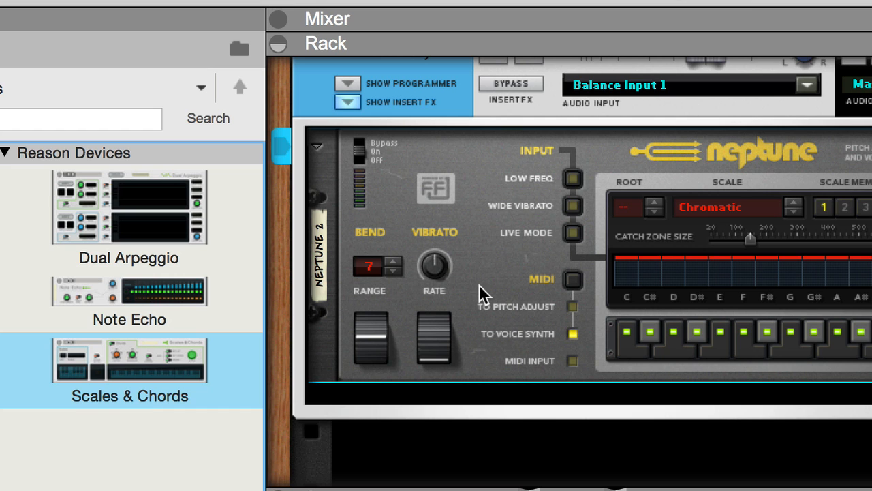
- Move the Neptune 2 device out of the Harmony track's insert FX into the empty rack space below it
scroll(474, 311, "down", 1)
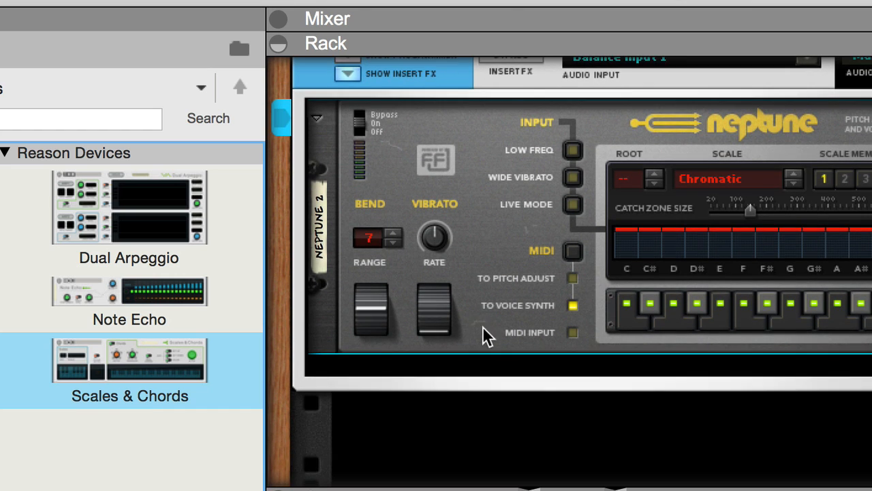
scroll(482, 326, "down", 3)
scroll(482, 336, "up", 3)
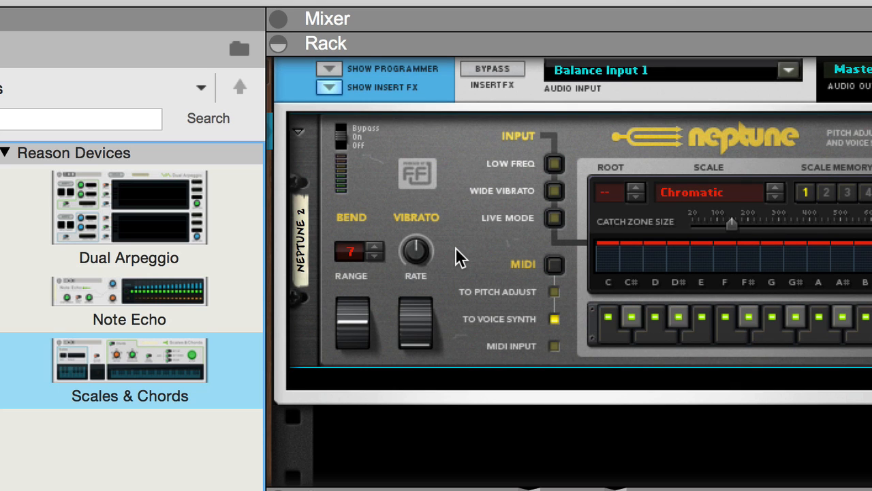
scroll(150, 210, "down", 1)
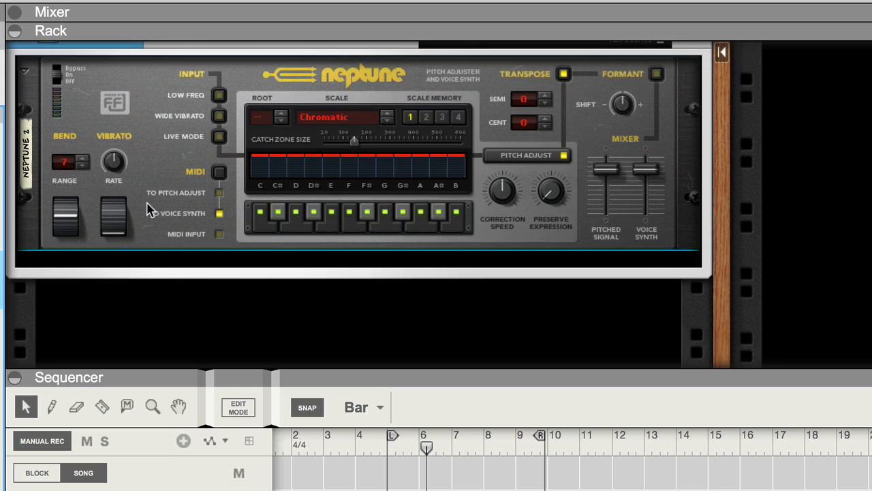
scroll(150, 210, "up", 1)
left_click_drag(175, 121, 184, 308)
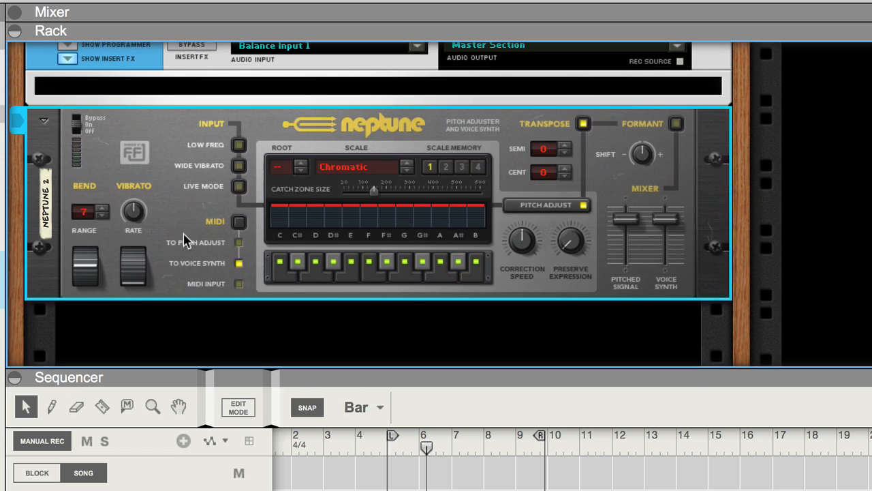
- Examine the audio cabling between the Harmony track's insert FX and Neptune 2 on the rear of the rack
scroll(188, 209, "up", 2)
scroll(188, 210, "down", 1)
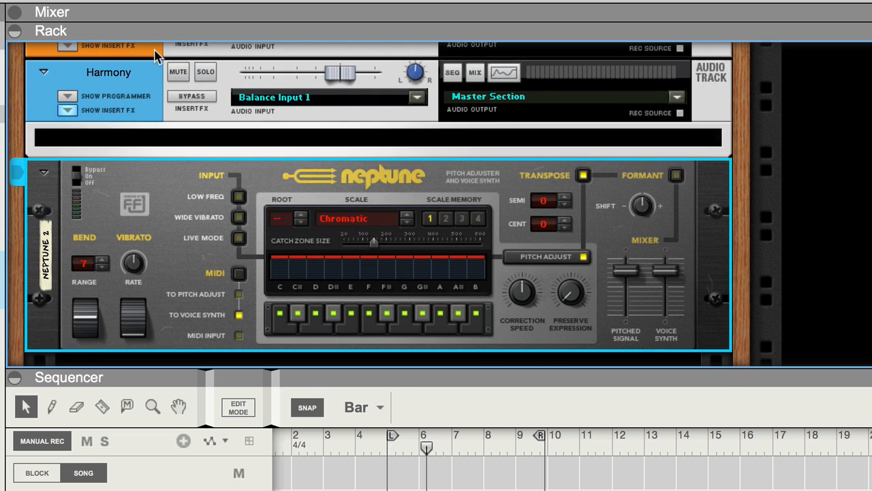
left_click(129, 103)
key("Tab")
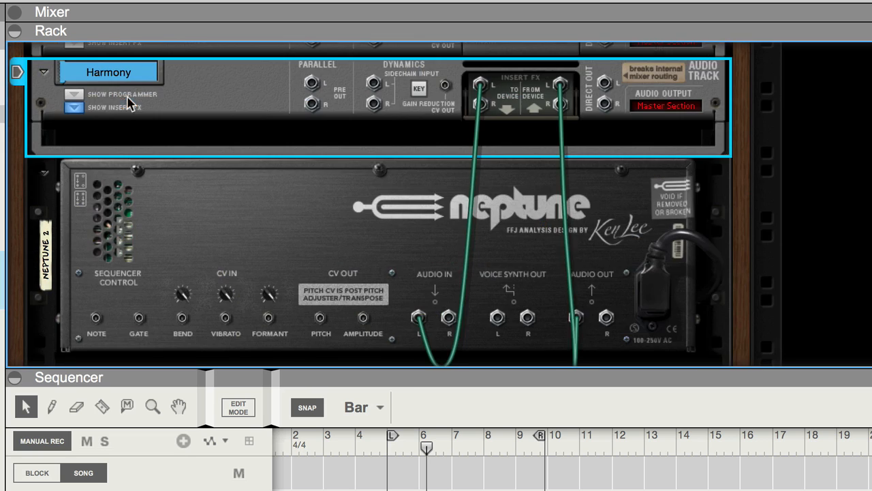
scroll(456, 139, "down", 1)
- Move Neptune 2 into the Harmony track's insert FX, compare its front and rear, and move it back out below
left_click_drag(327, 241, 326, 124)
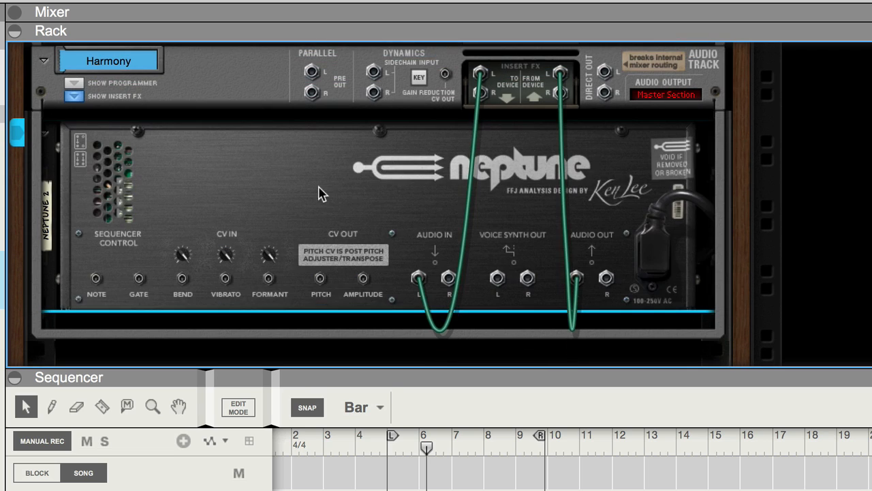
key("Tab")
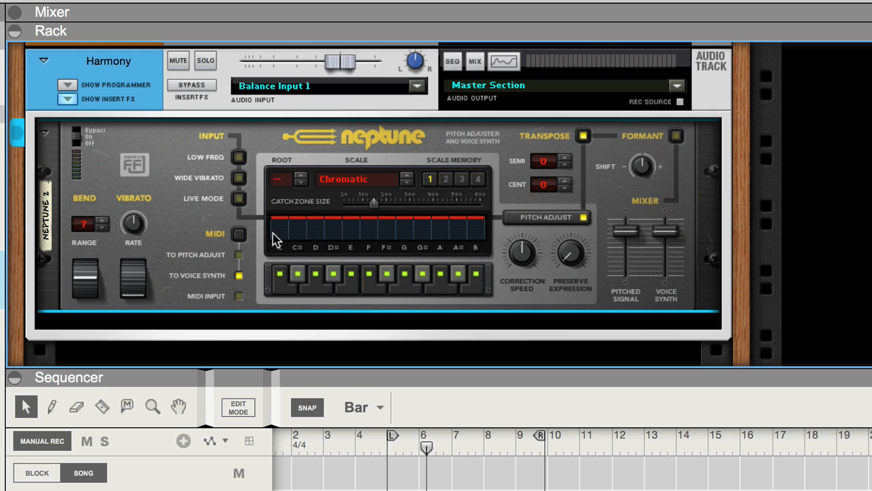
key("Tab")
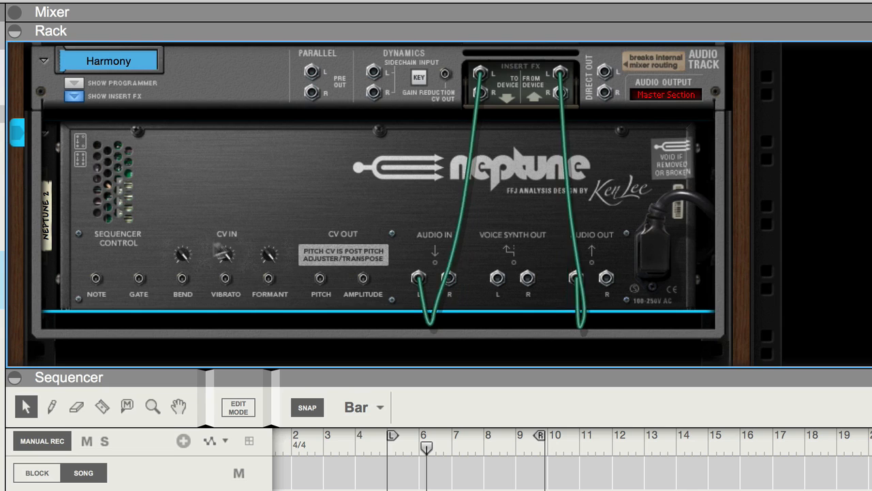
left_click_drag(264, 233, 266, 348)
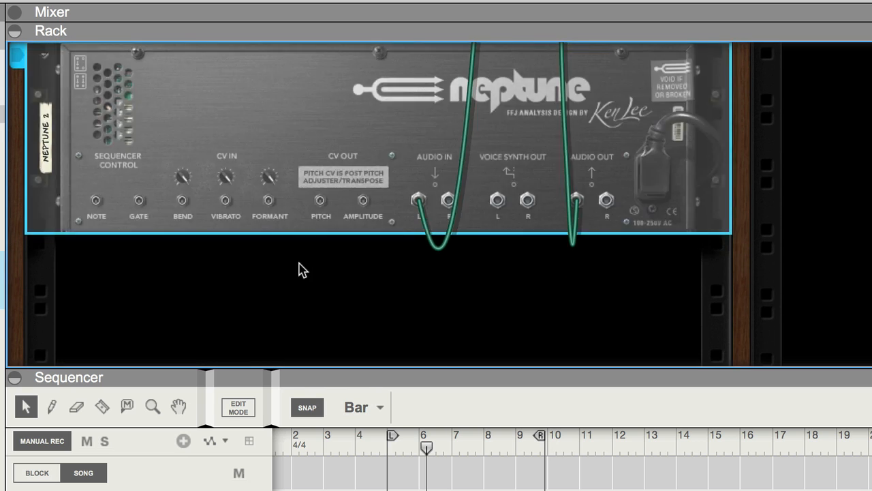
- Enlarge the rack area and combine the Neptune 2 device into a Combinator
scroll(298, 268, "up", 4)
left_click(817, 209)
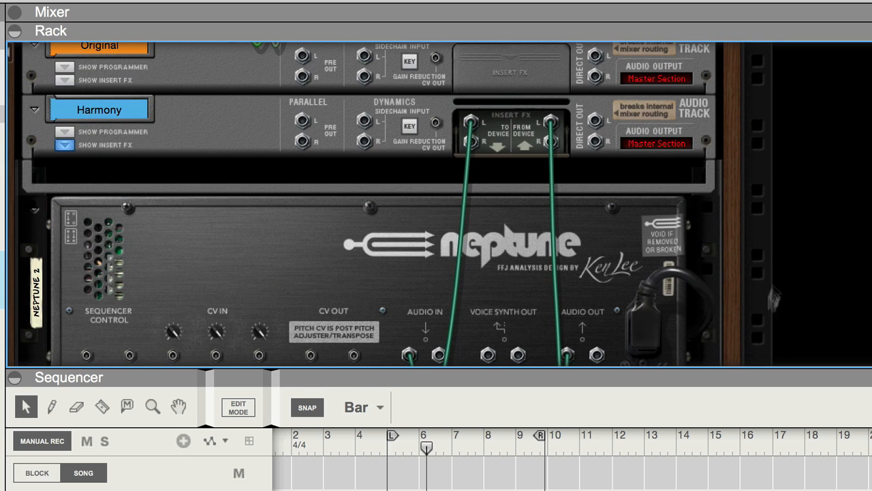
left_click_drag(749, 371, 751, 485)
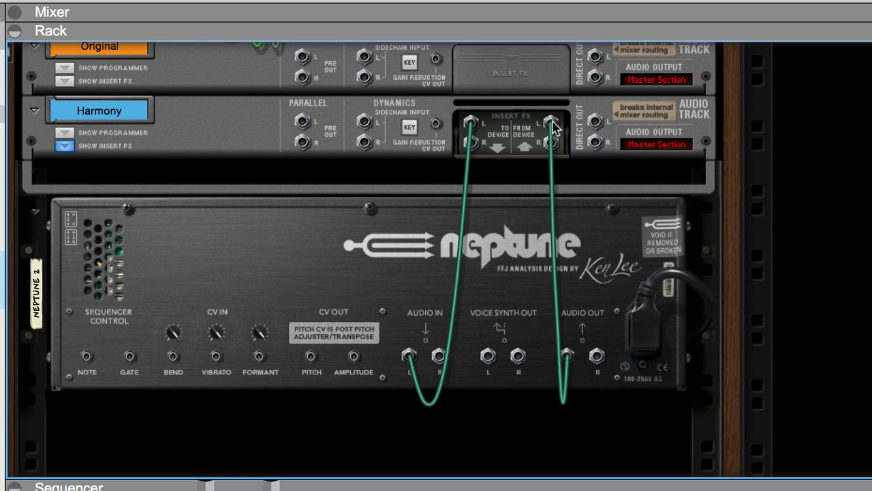
left_click(299, 260)
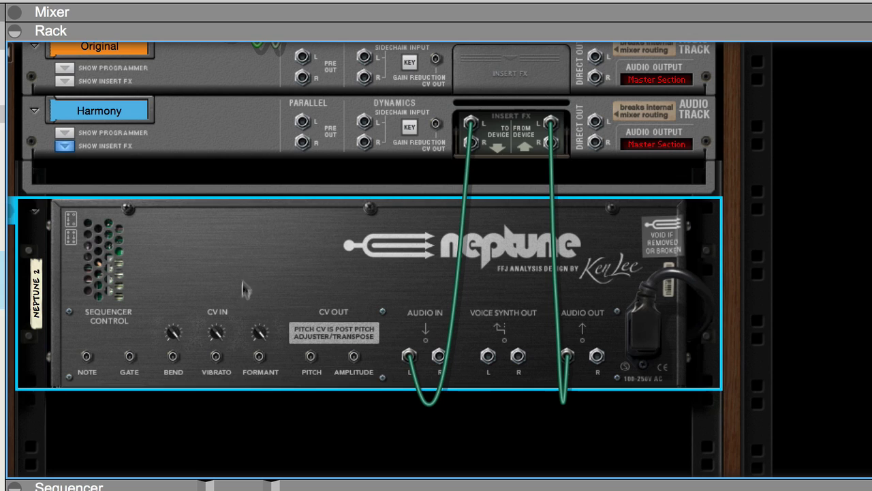
right_click(194, 256)
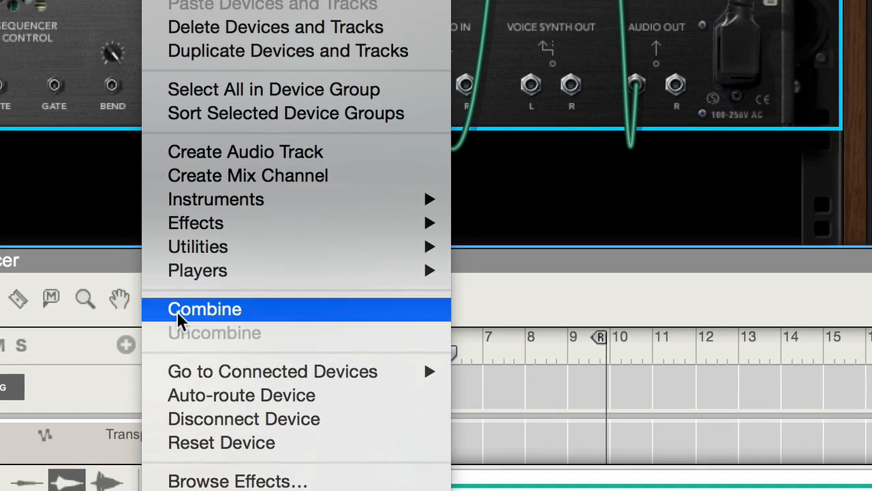
left_click(183, 337)
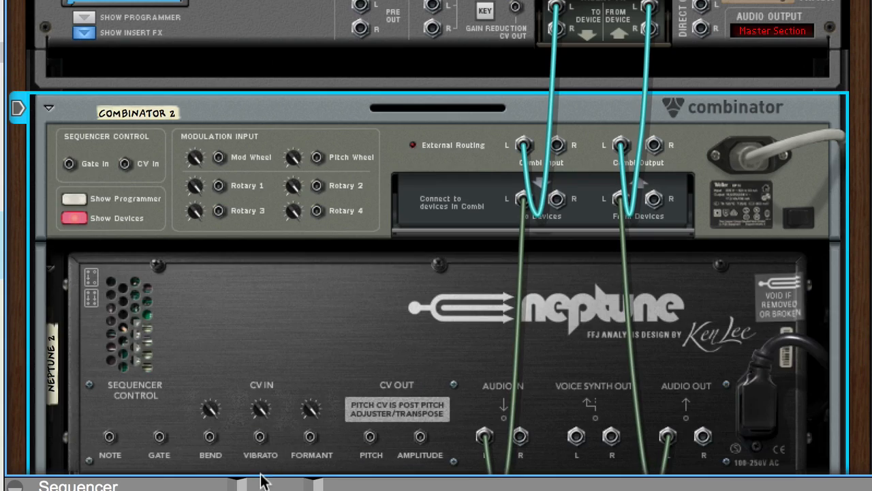
- Examine the Combinator's front and the rear routing from the Harmony track's insert FX through the Combinator to Neptune 2
key("Tab")
scroll(266, 301, "down", 2)
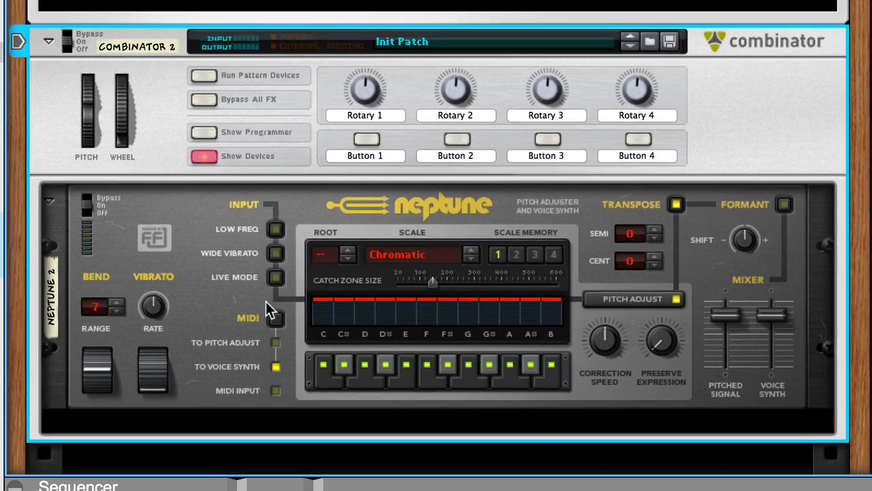
scroll(266, 301, "up", 8)
scroll(152, 205, "up", 3)
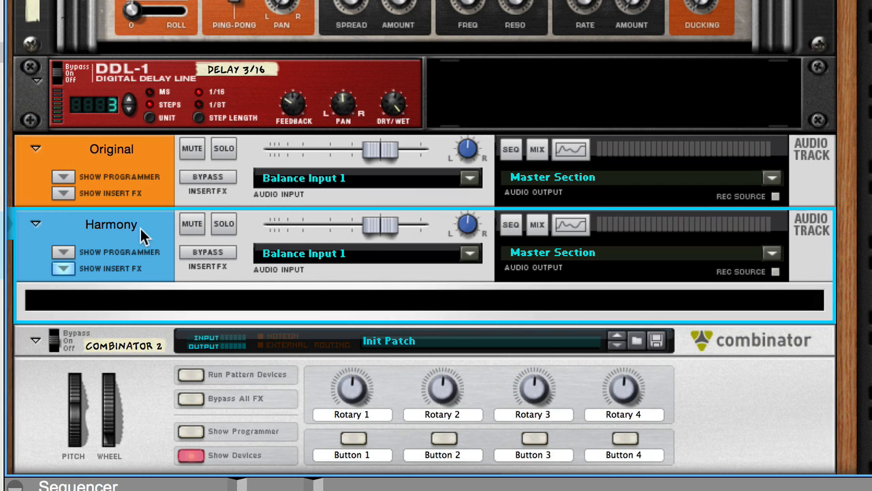
key("Tab")
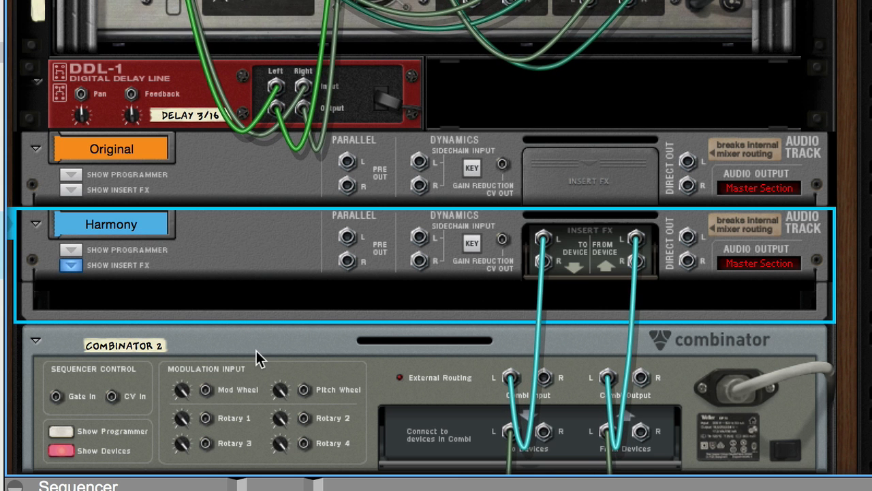
scroll(256, 350, "down", 3)
scroll(478, 317, "down", 3)
scroll(323, 392, "down", 4)
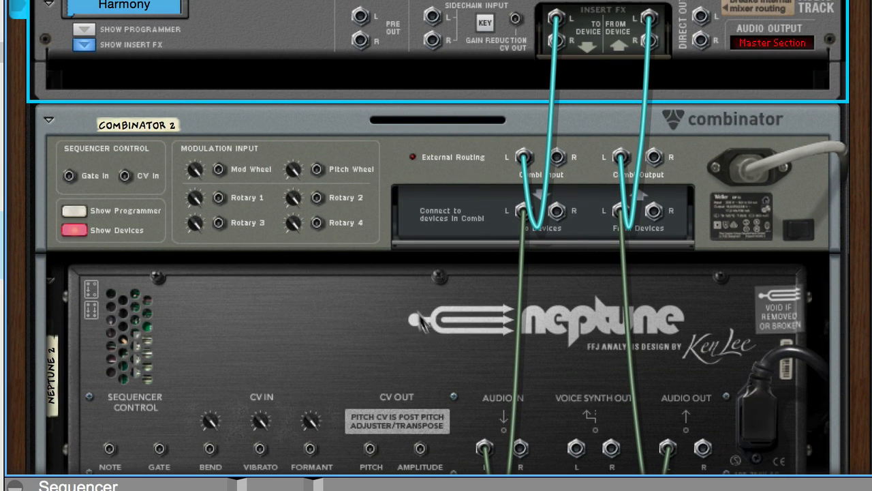
scroll(470, 192, "up", 2)
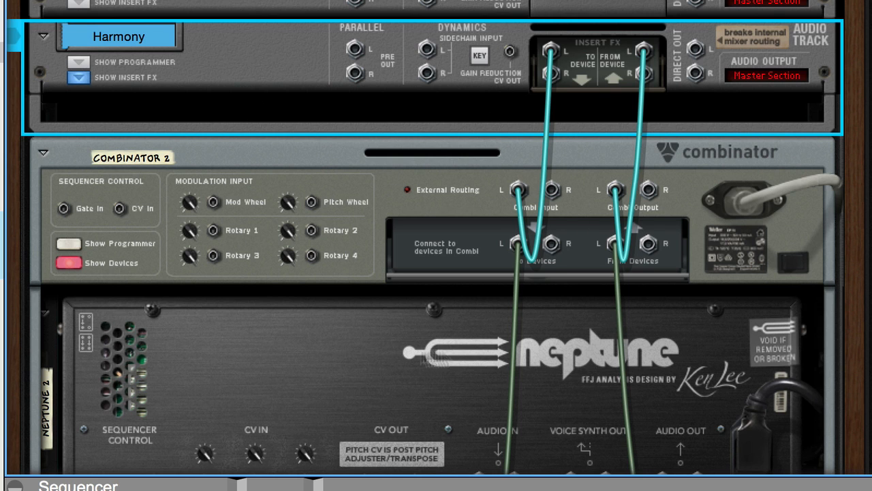
- Add a Scales & Chords player to the Combinator that holds Neptune 2
key("Tab")
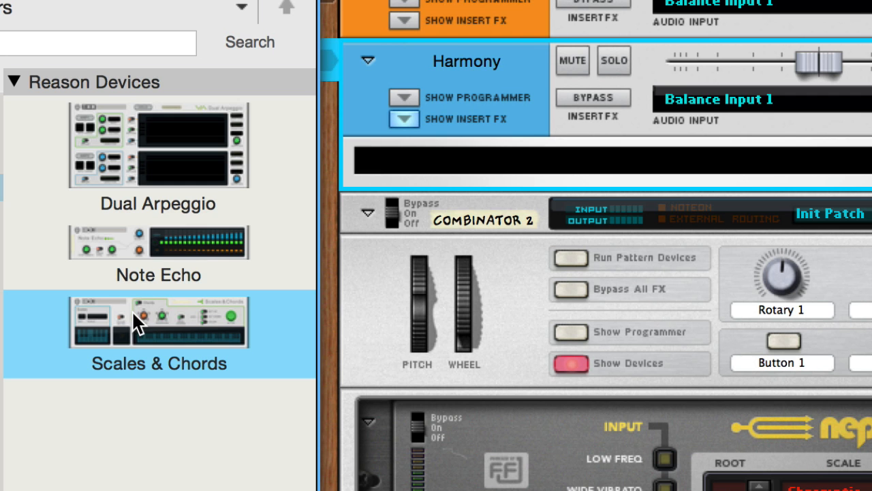
left_click_drag(136, 327, 522, 204)
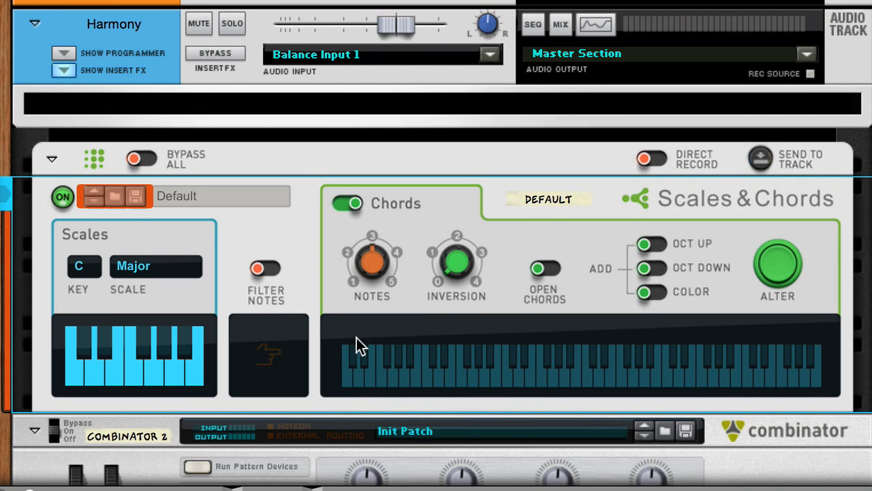
scroll(356, 338, "down", 2)
- Enlarge the sequencer and move the note clip onto the Combinator 2 track's Lane 1, starting at bar 4
left_click_drag(371, 481, 376, 0)
scroll(383, 298, "up", 2)
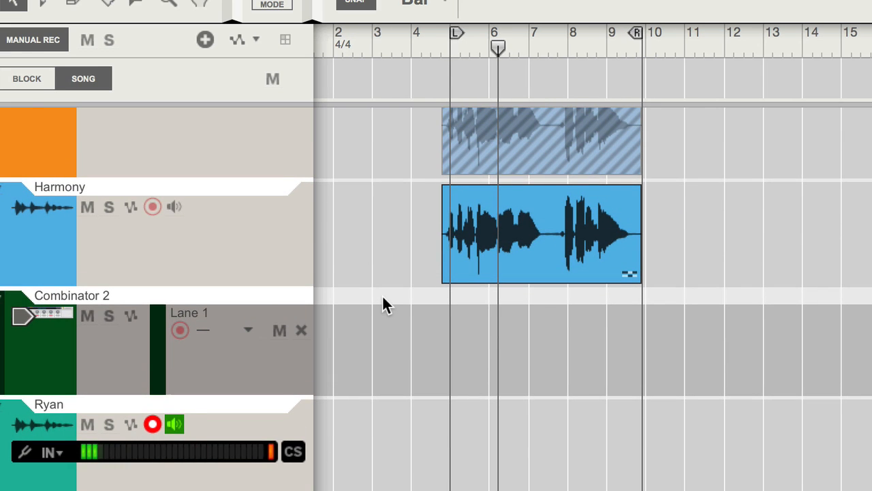
scroll(384, 305, "up", 4)
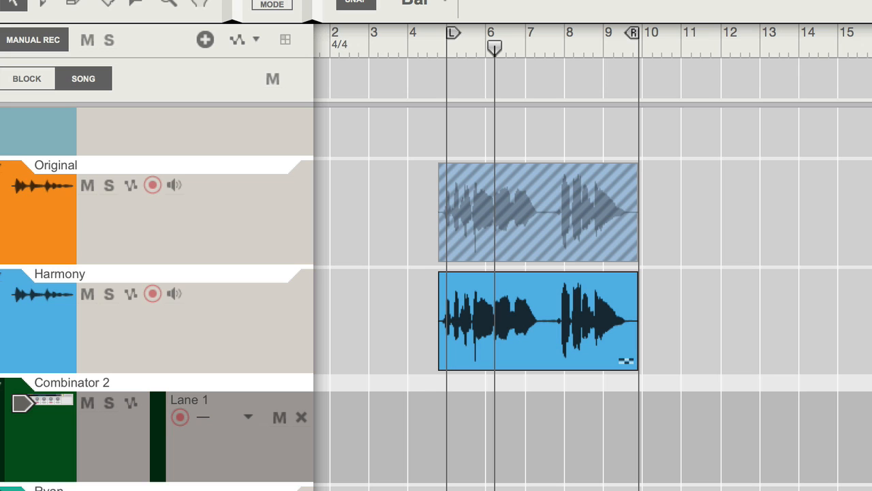
left_click(45, 433)
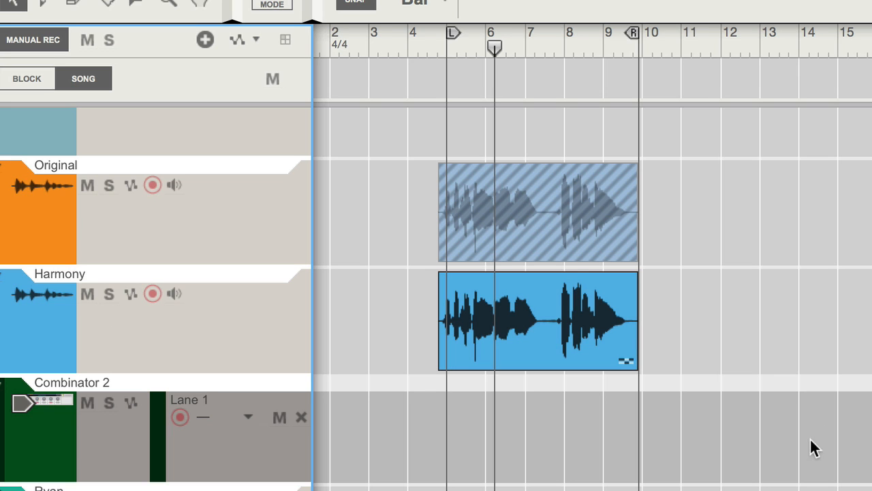
scroll(811, 447, "down", 6)
left_click_drag(637, 489, 440, 308)
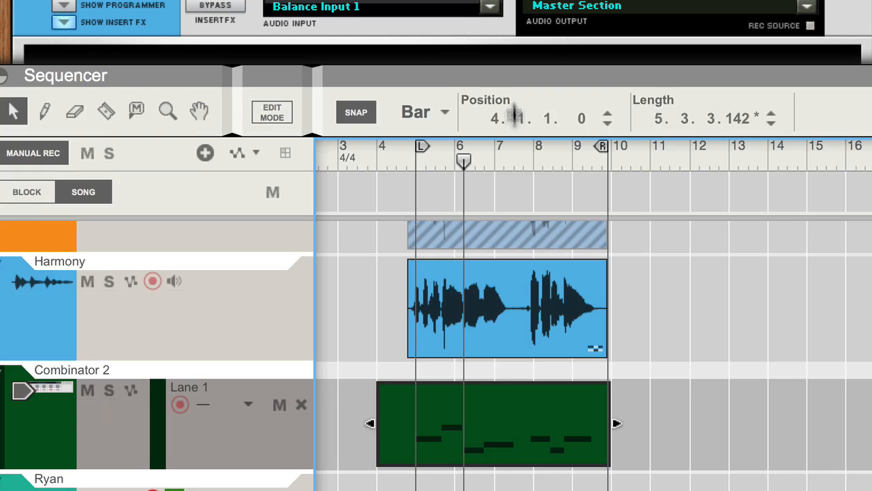
- Turn off Neptune's Pitch Adjust with its Pitched Signal fader fully lowered, and play back the loop
left_click_drag(523, 75, 523, 325)
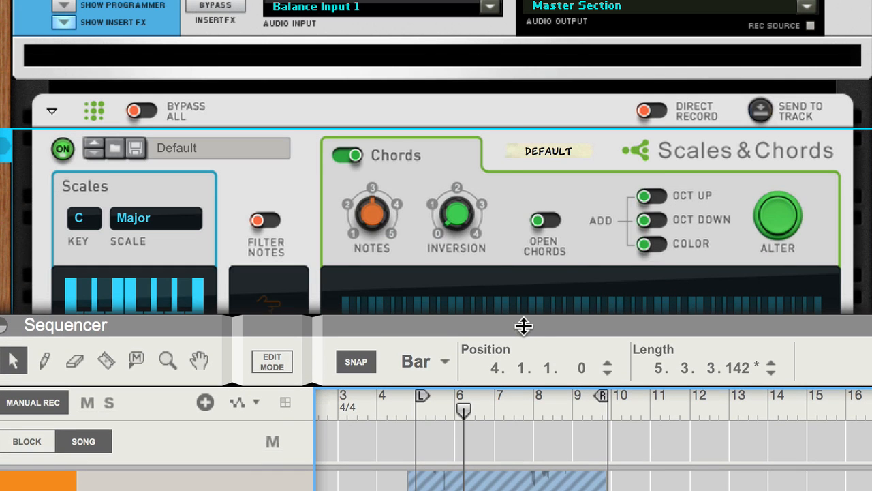
scroll(508, 126, "down", 3)
scroll(508, 124, "down", 4)
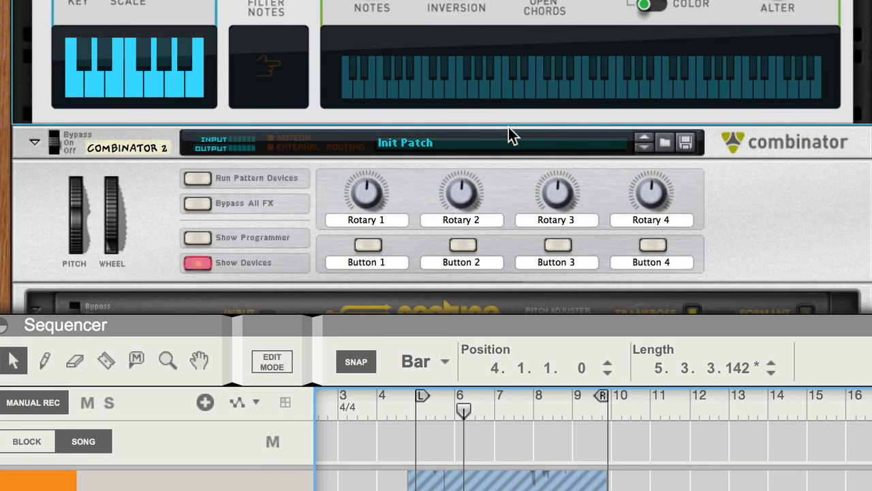
scroll(508, 125, "down", 2)
scroll(507, 125, "down", 4)
left_click_drag(746, 218, 740, 306)
left_click(673, 193)
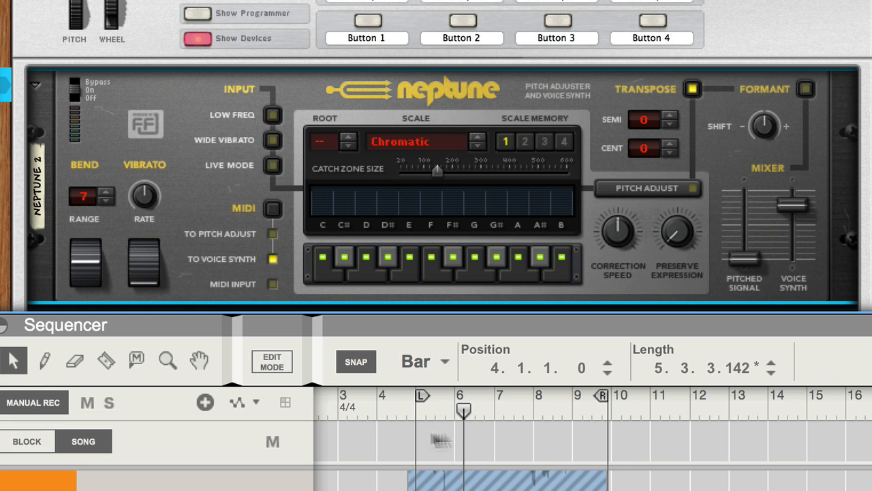
left_click_drag(409, 321, 409, 195)
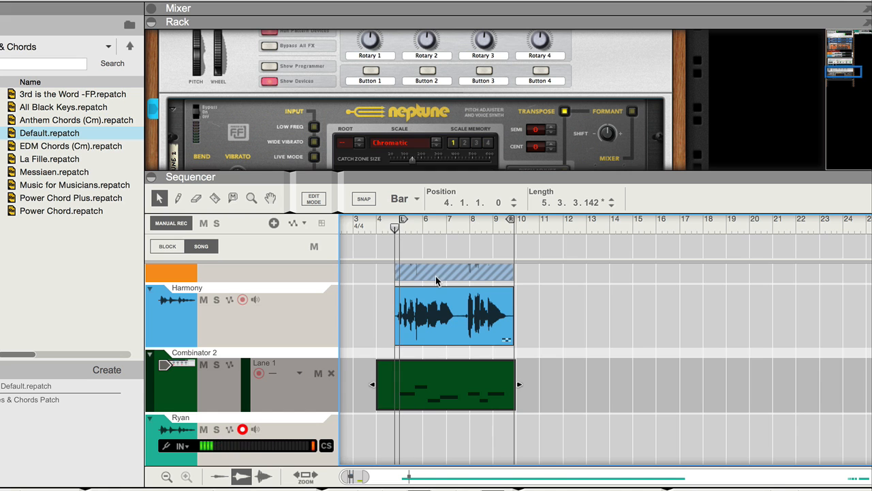
key("space")
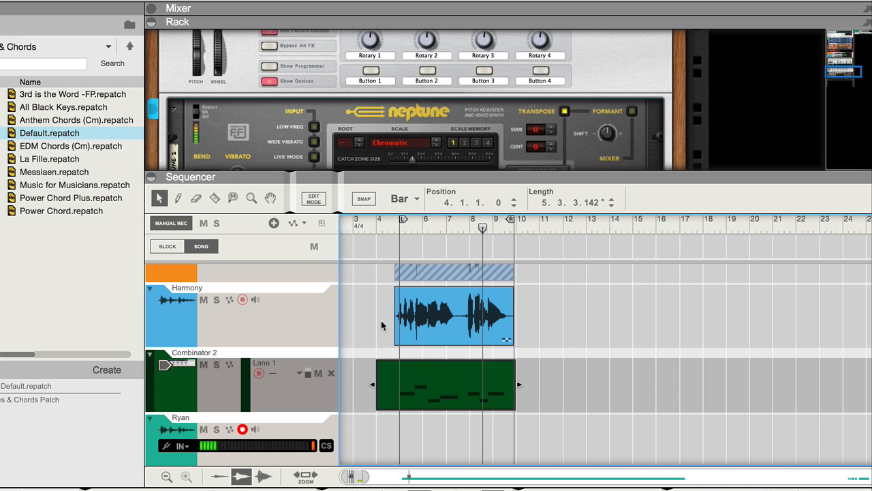
- Enable Open Chords and the added Oct Up note on the Scales & Chords player
left_click_drag(442, 177, 444, 271)
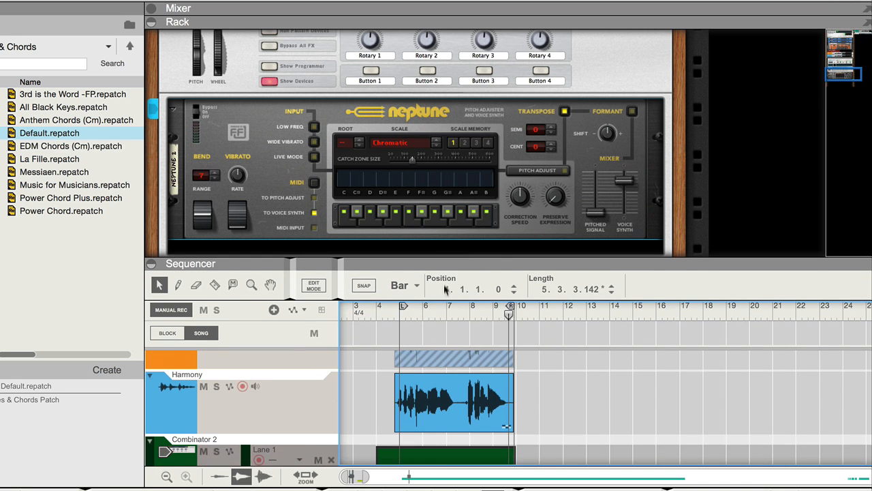
scroll(562, 349, "down", 1)
scroll(537, 178, "up", 3)
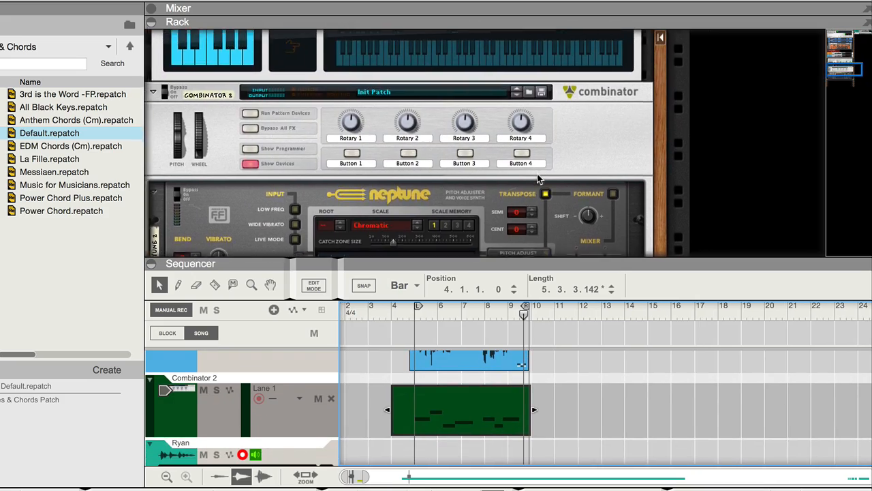
scroll(538, 176, "up", 2)
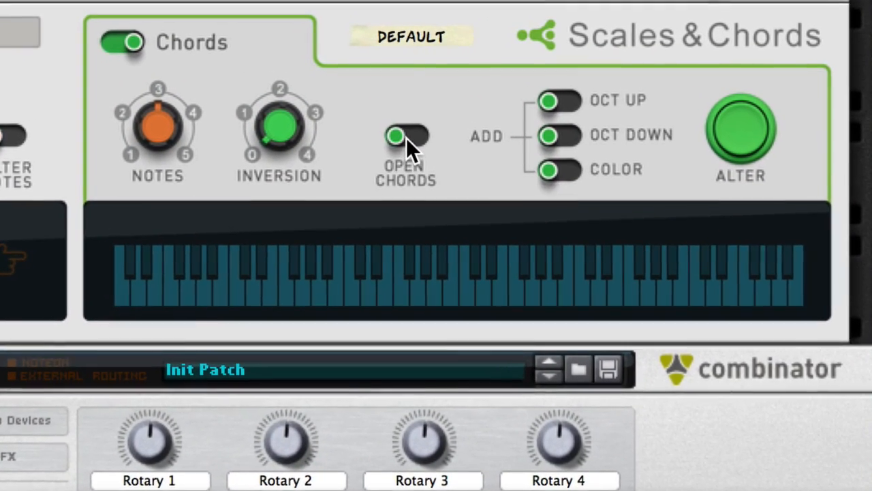
left_click(406, 137)
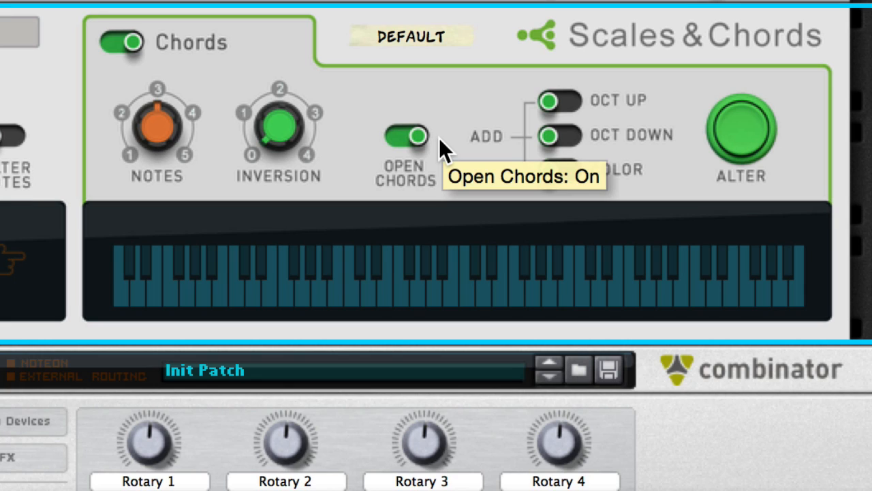
left_click(570, 100)
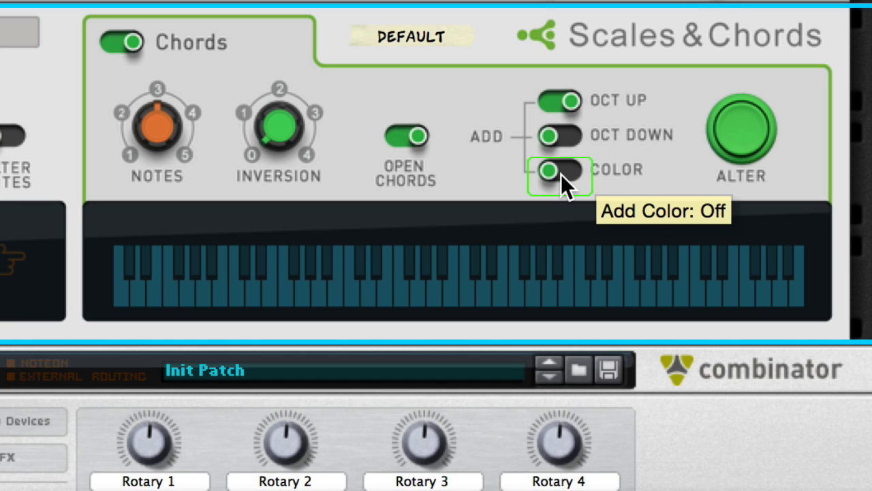
- Move the automation clip onto the Scales & Chords player's Add Color lane, starting at bar 1
left_click(749, 409)
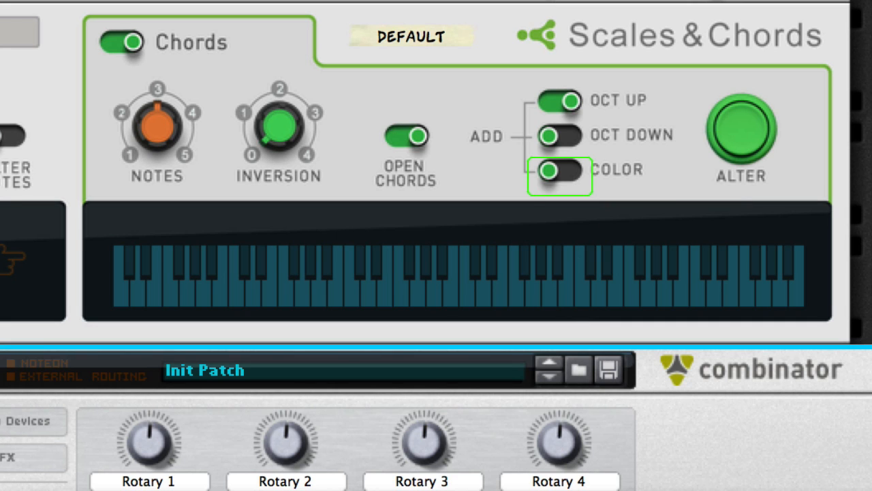
left_click_drag(566, 293, 555, 120)
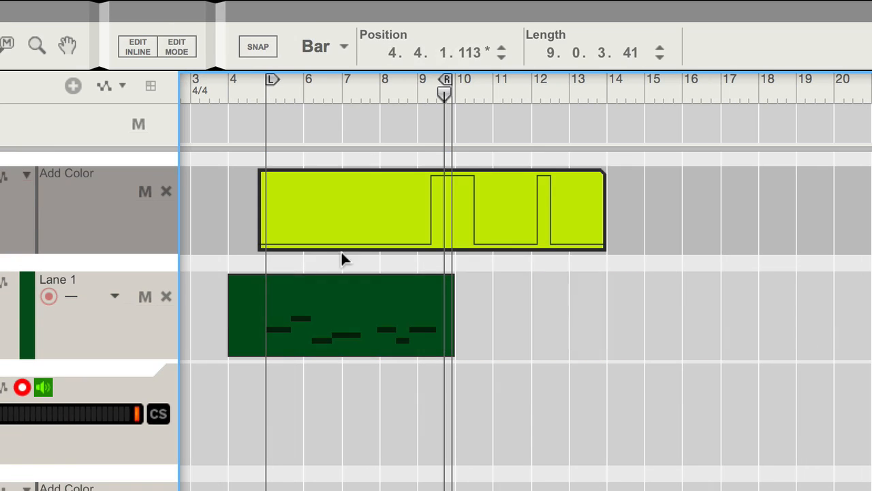
left_click_drag(343, 255, 136, 246)
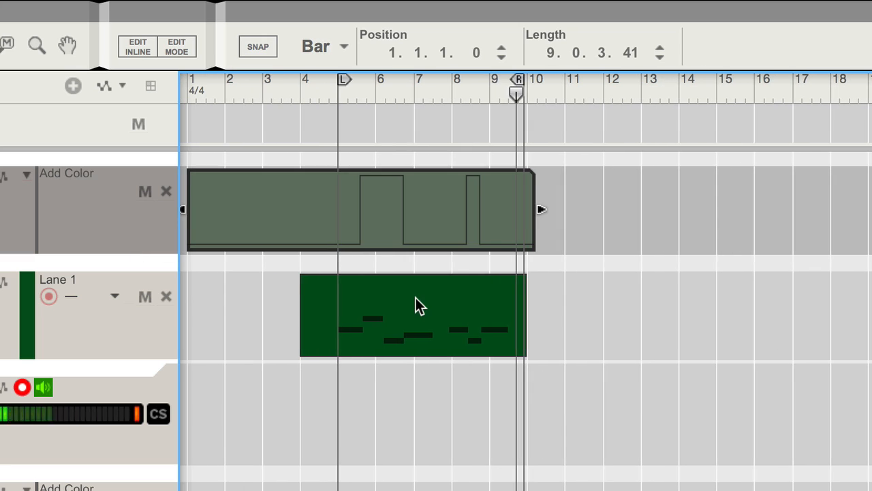
- Enlarge the rack area to show the Scales & Chords player, and set the playback position just before bar 5
scroll(417, 305, "up", 2)
scroll(415, 297, "up", 1)
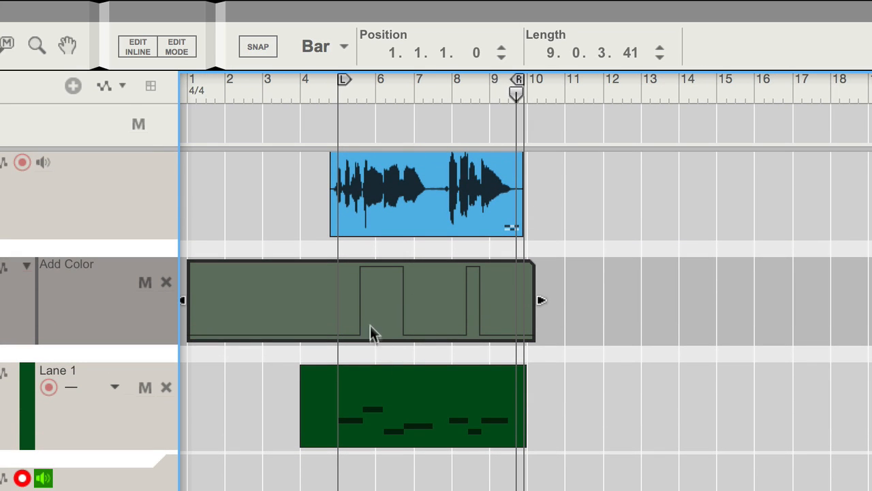
left_click_drag(389, 10, 389, 169)
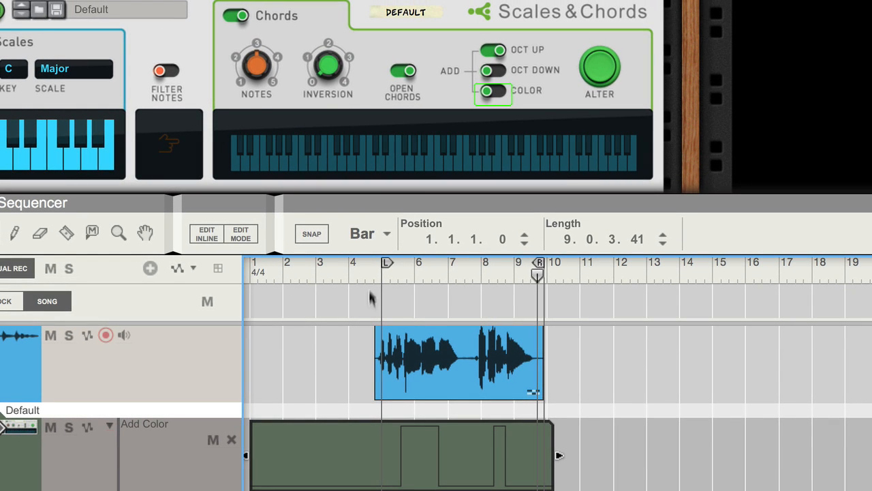
left_click(370, 269)
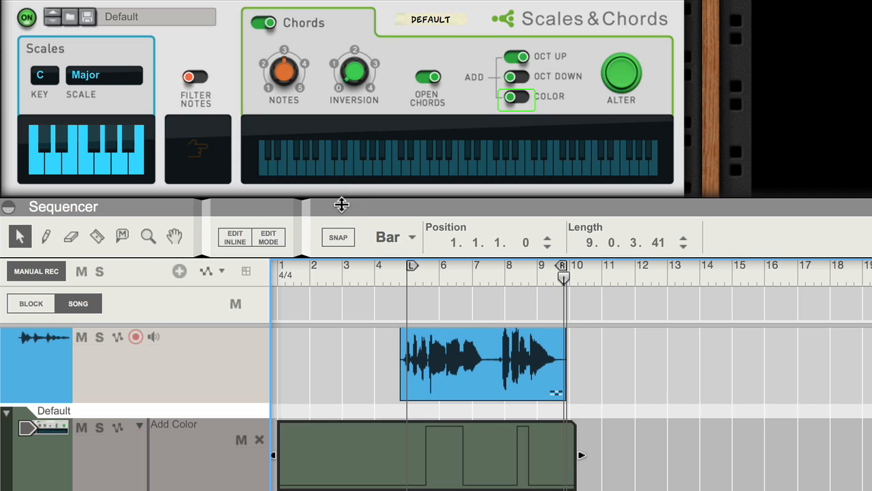
- Add a Dual Arpeggio player between Scales & Chords and Combinator 2, and turn off its ARP2 section
left_click_drag(341, 205, 340, 343)
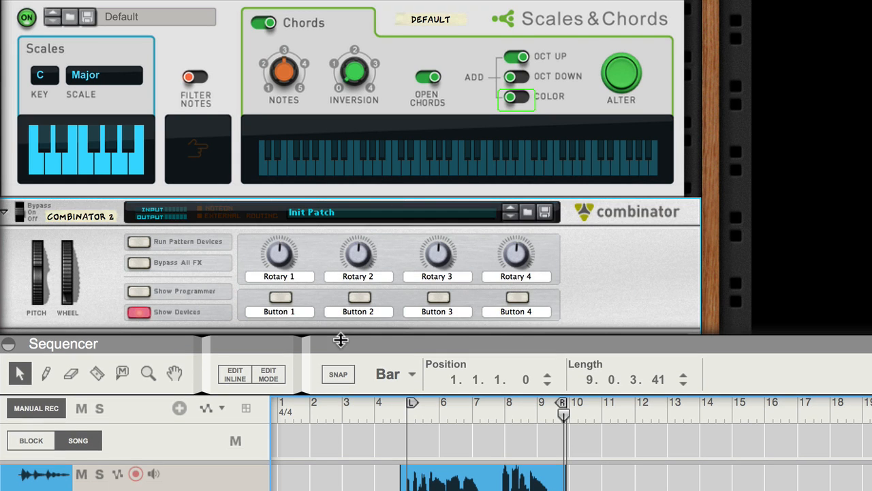
scroll(316, 204, "down", 3)
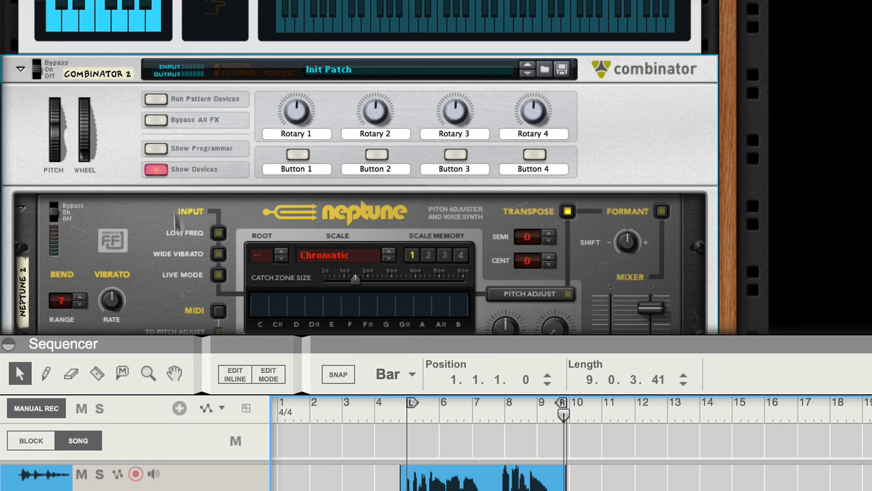
scroll(117, 127, "up", 3)
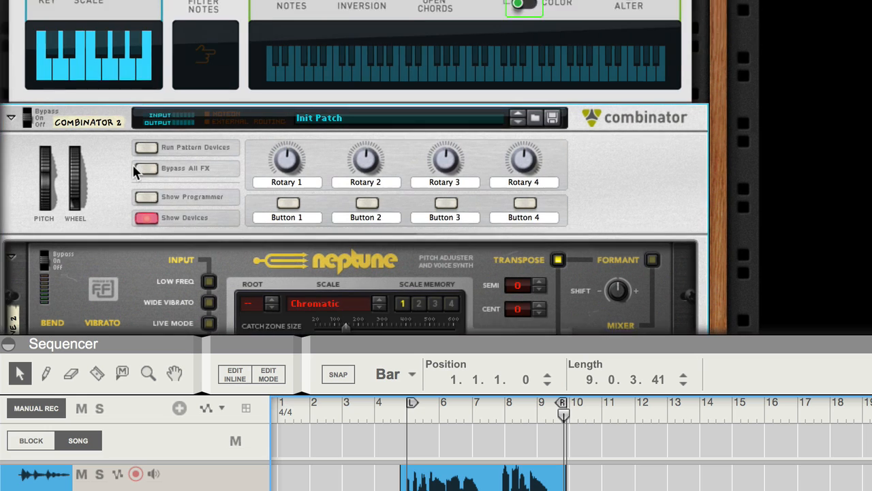
scroll(134, 174, "up", 3)
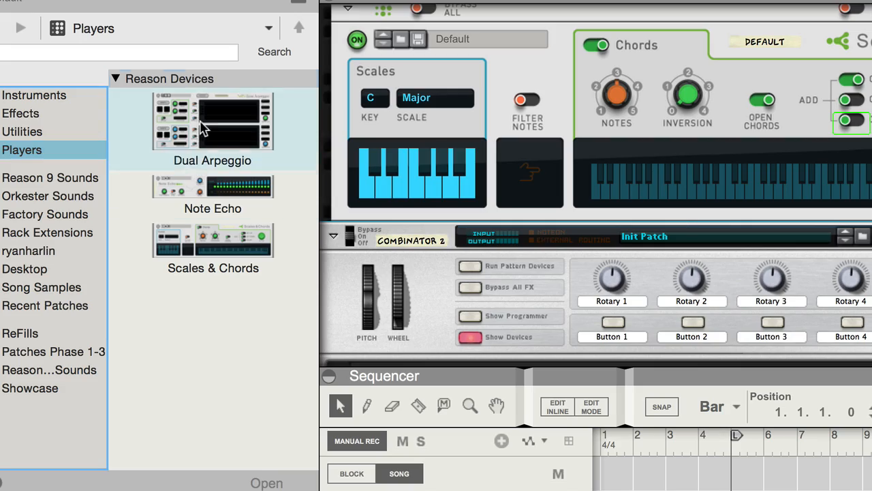
left_click_drag(197, 157, 489, 219)
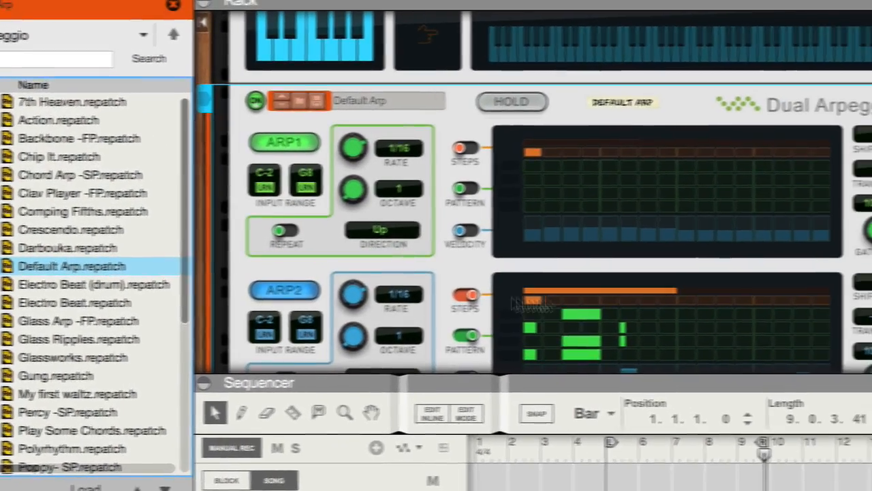
left_click(292, 291)
- Play back the arpeggiated harmony from just before bar 5 and stop shortly after bar 7
left_click(596, 449)
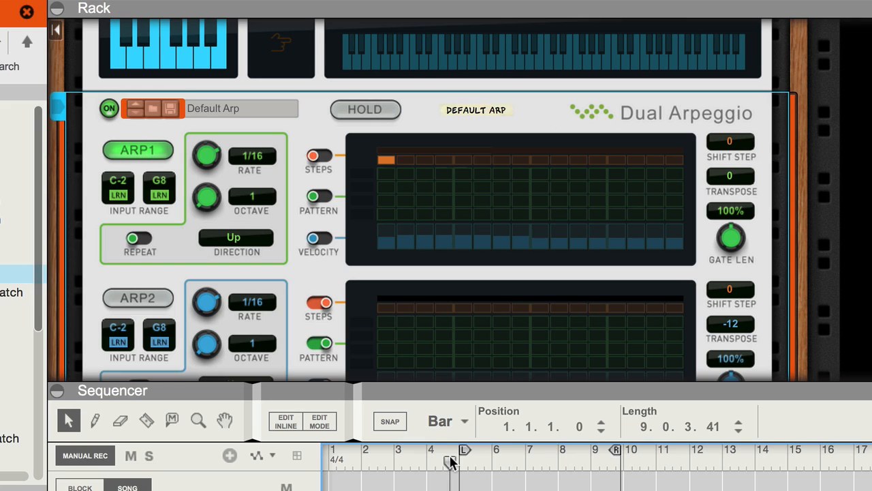
key("space")
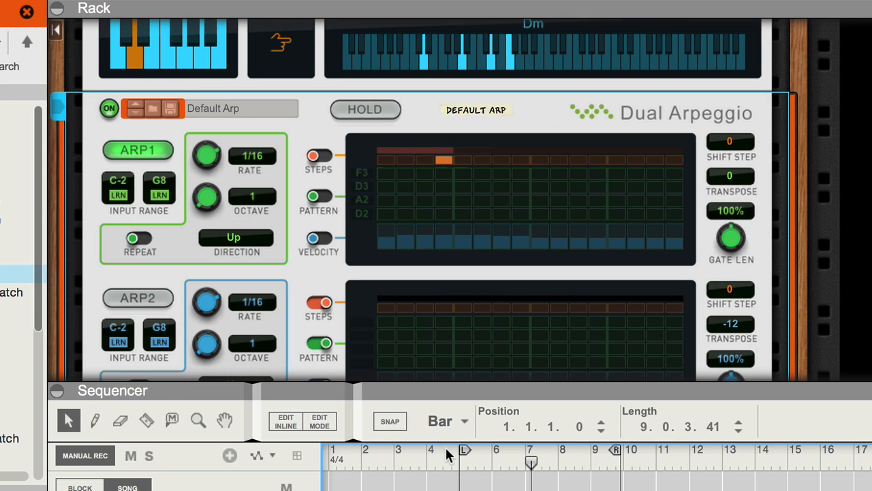
key("space")
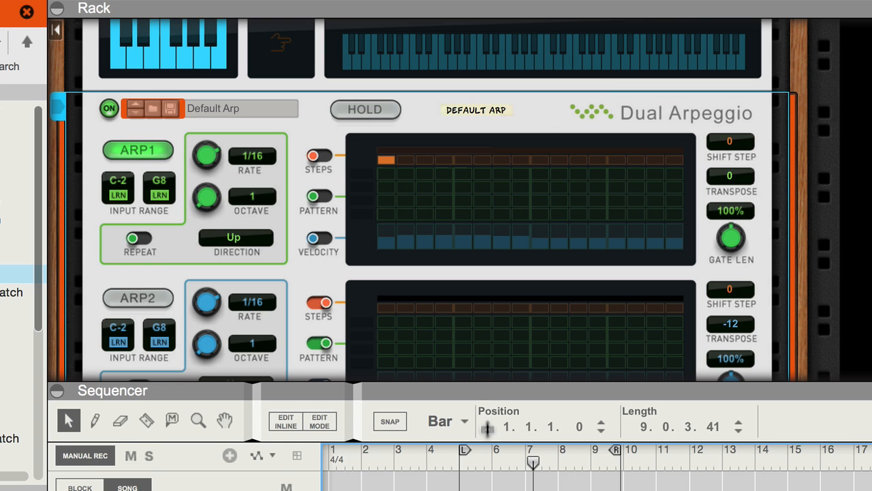
- Enlarge the rack area to show the Harmony track and its Scales & Chords player above Dual Arpeggio
left_click_drag(487, 429, 487, 444)
scroll(488, 313, "up", 3)
scroll(488, 313, "up", 4)
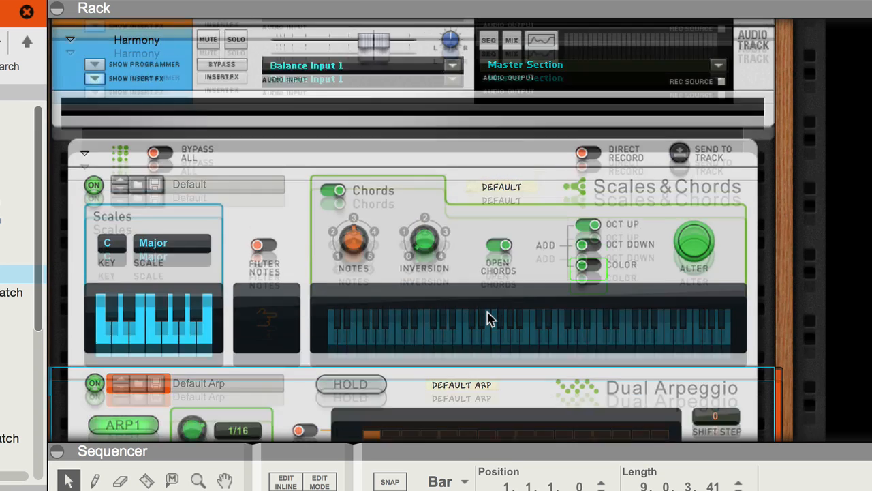